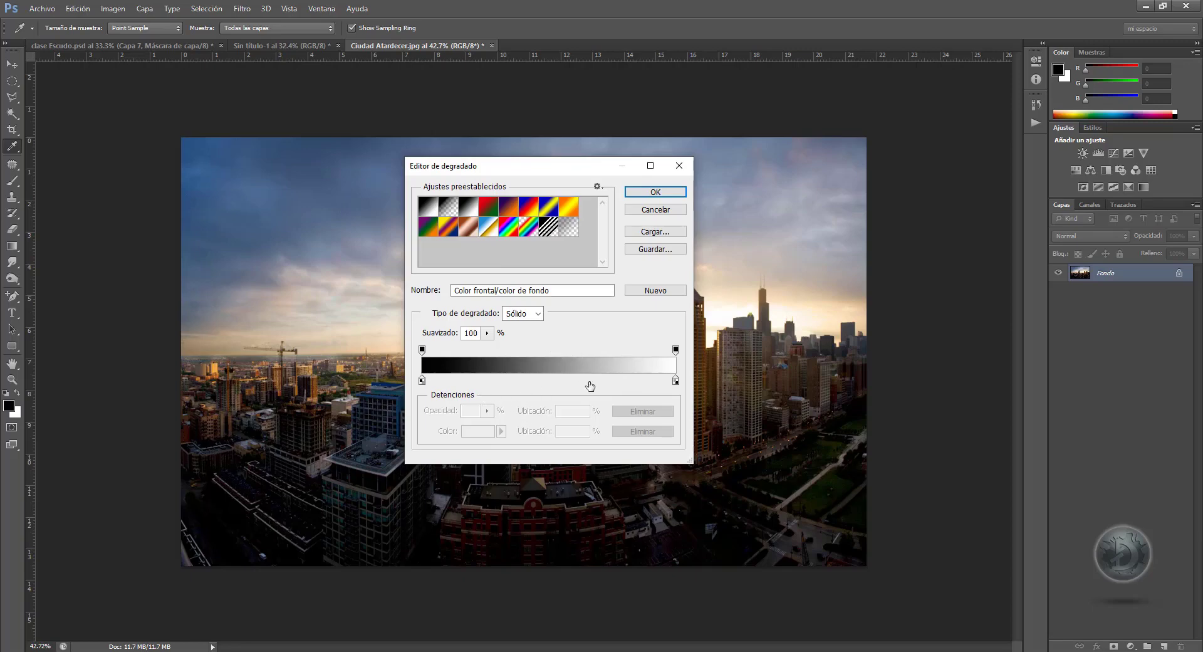
- Add four black colour stops along the gradient between its end stops and shift their positions
click(464, 380)
click(522, 381)
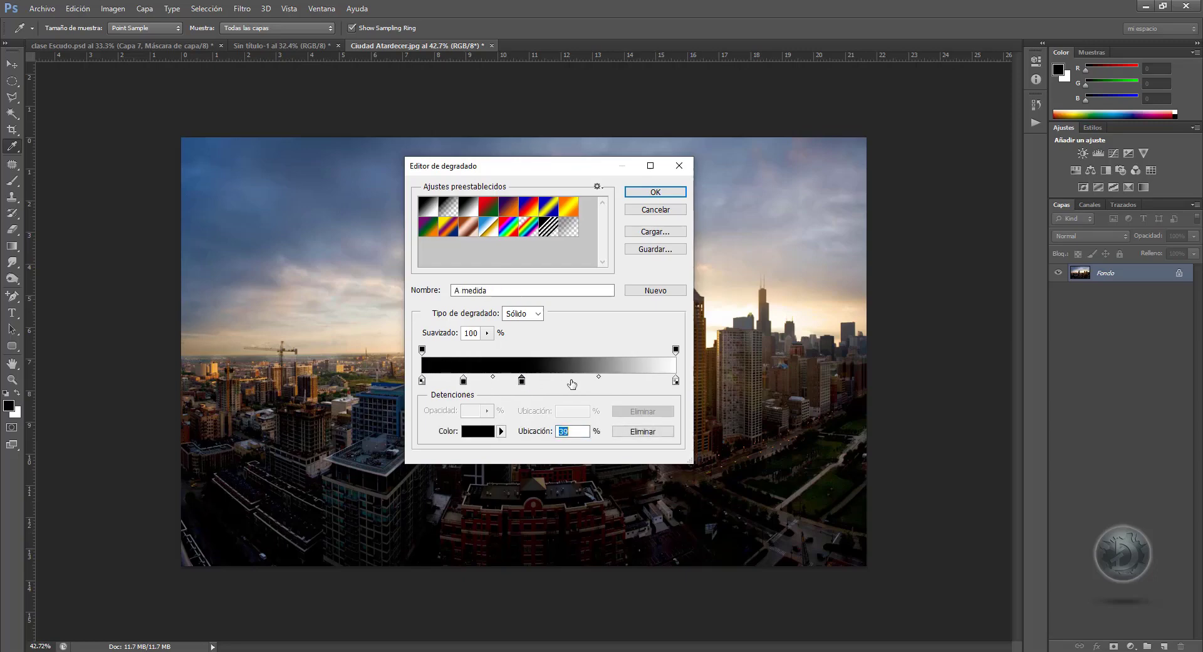
click(572, 381)
click(617, 381)
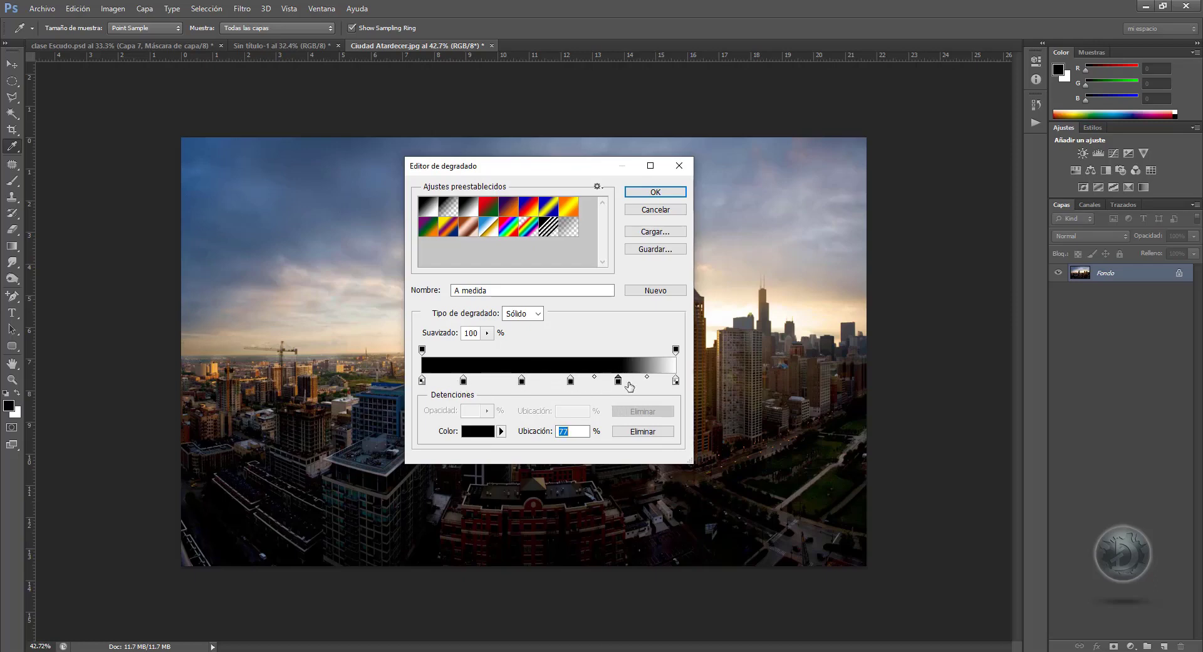
drag(618, 385, 452, 382)
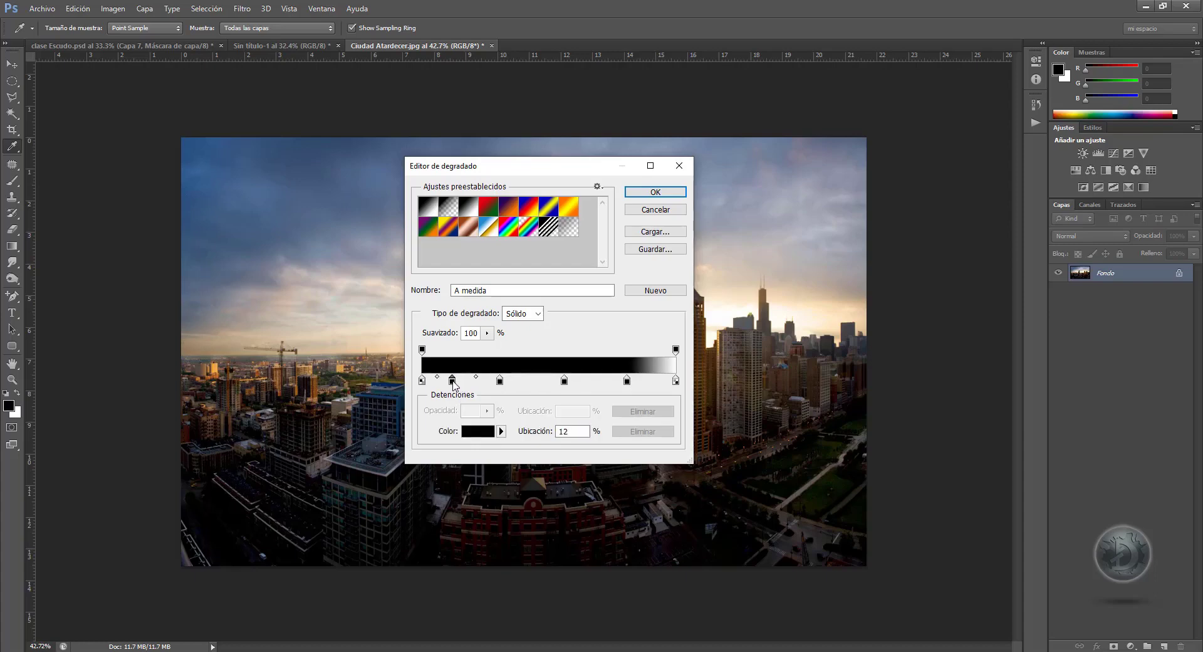
- Remove all four intermediate colour stops from the gradient, leaving only the two end stops
click(454, 384)
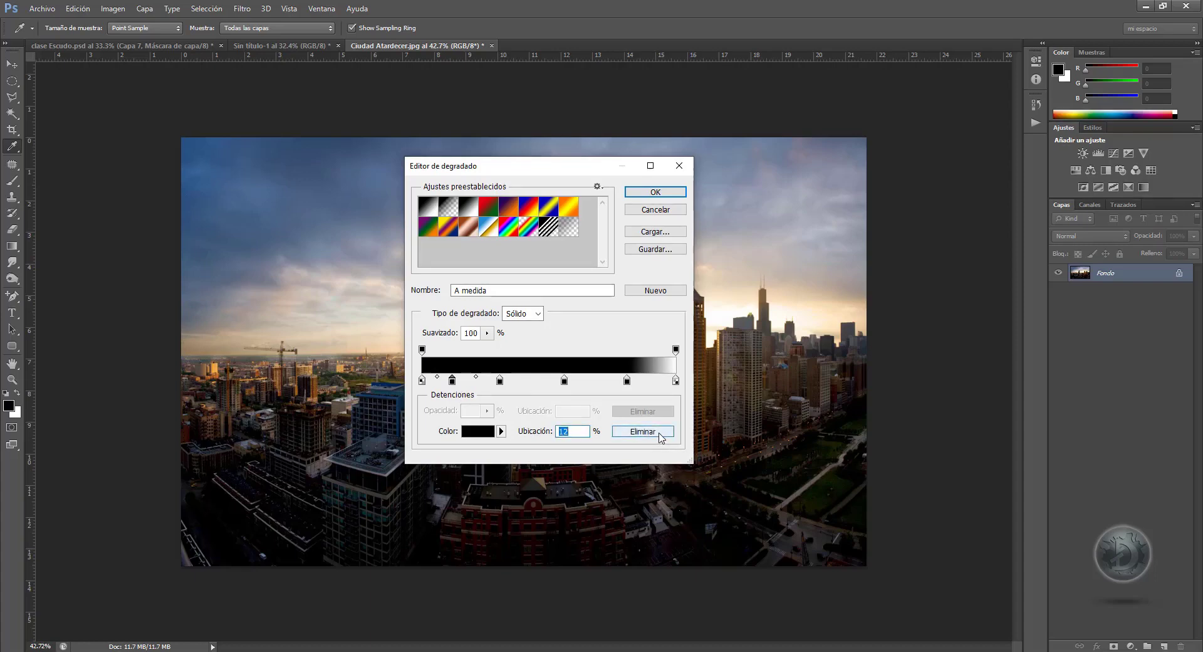
click(660, 437)
drag(500, 381, 506, 416)
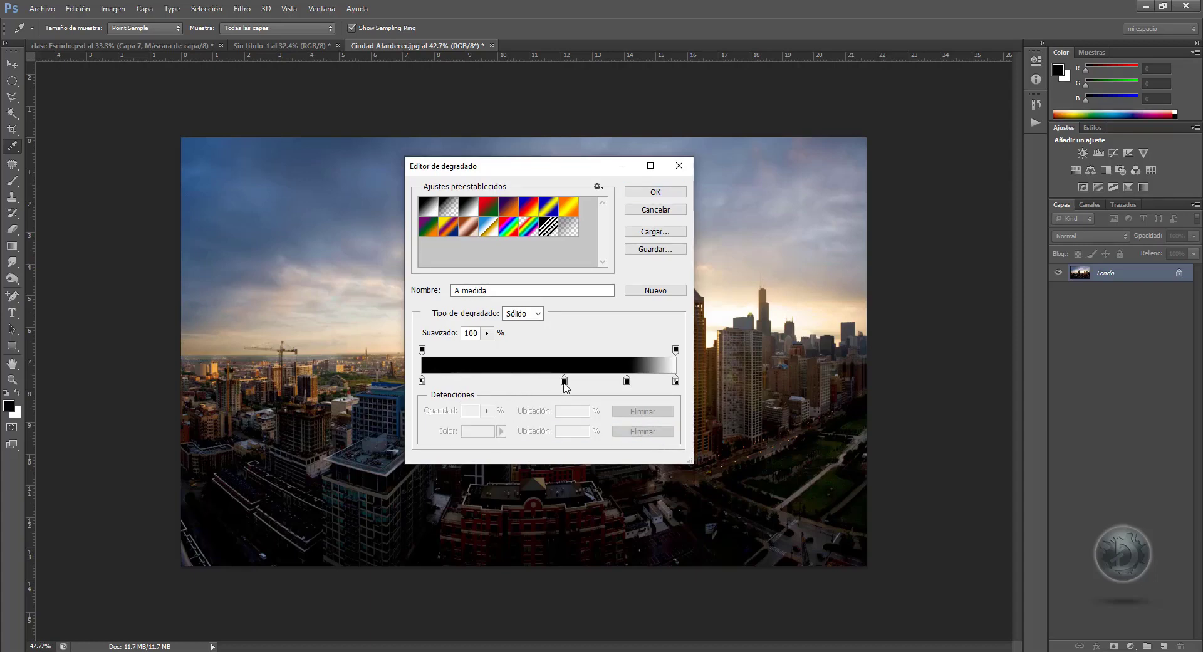
drag(564, 381, 599, 403)
click(627, 380)
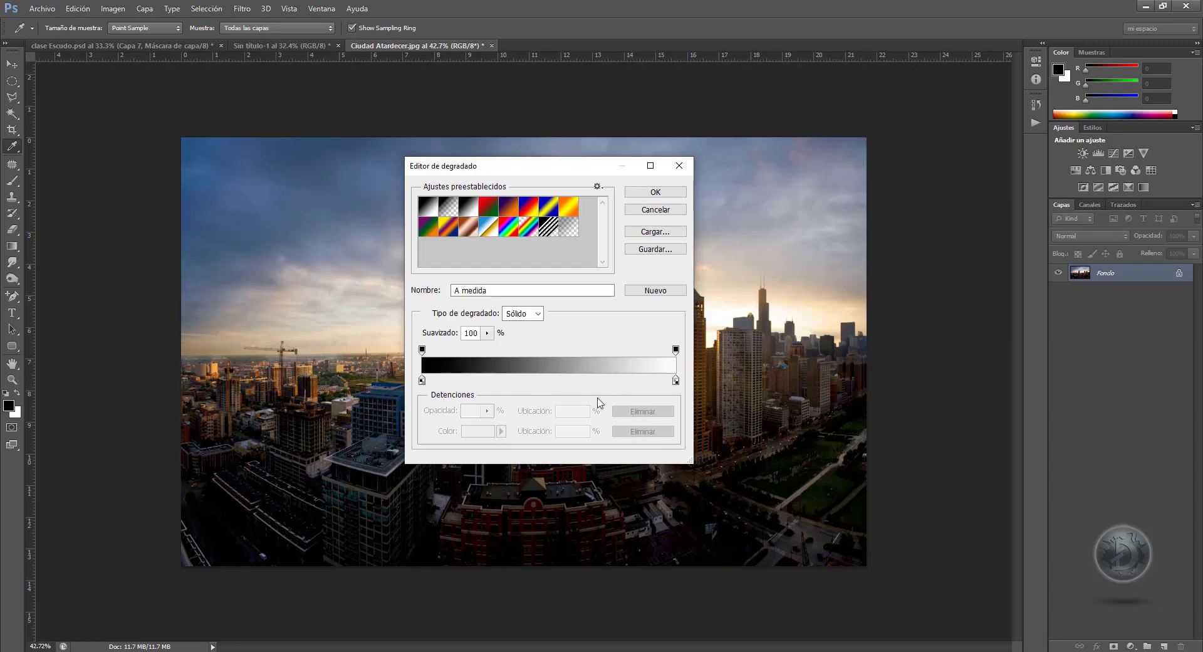
- Add an opacity stop to the gradient, set its location to 50%, and remove it
click(470, 354)
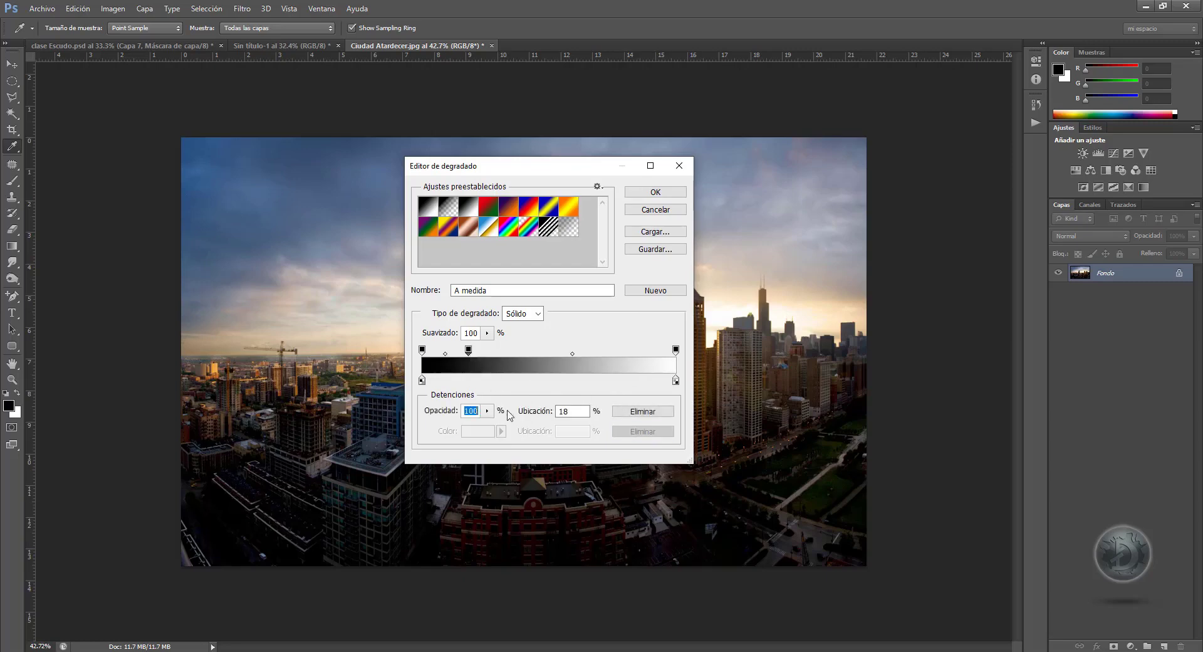
drag(469, 351, 509, 351)
double_click(571, 411)
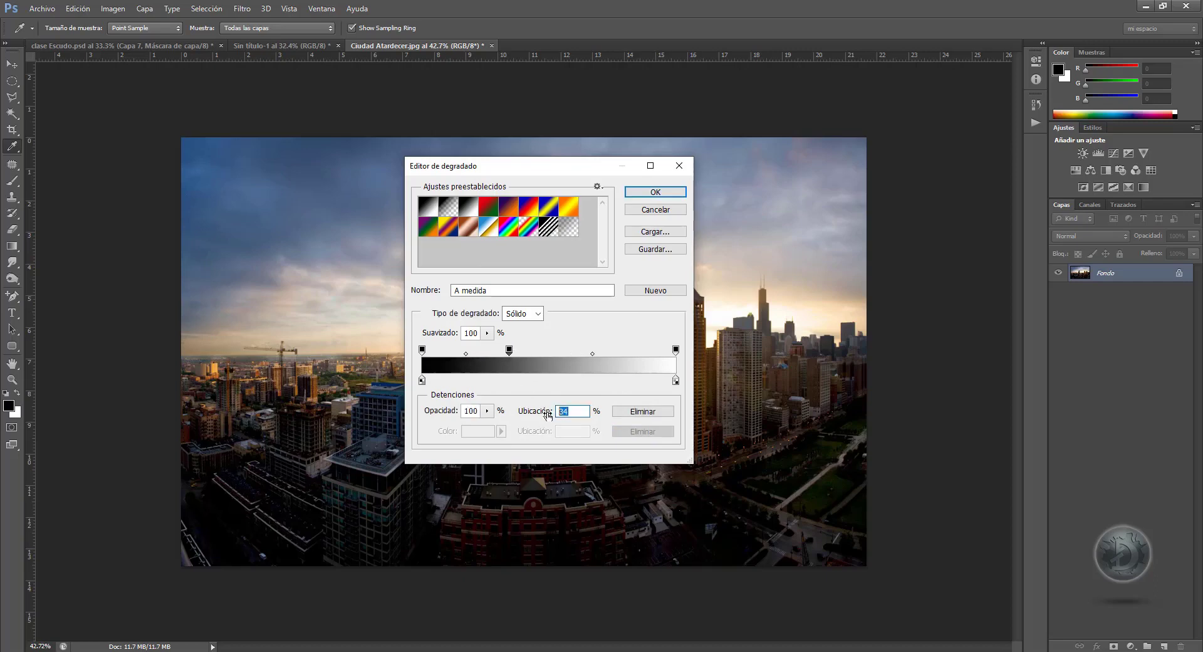
text(50)
drag(549, 349, 633, 351)
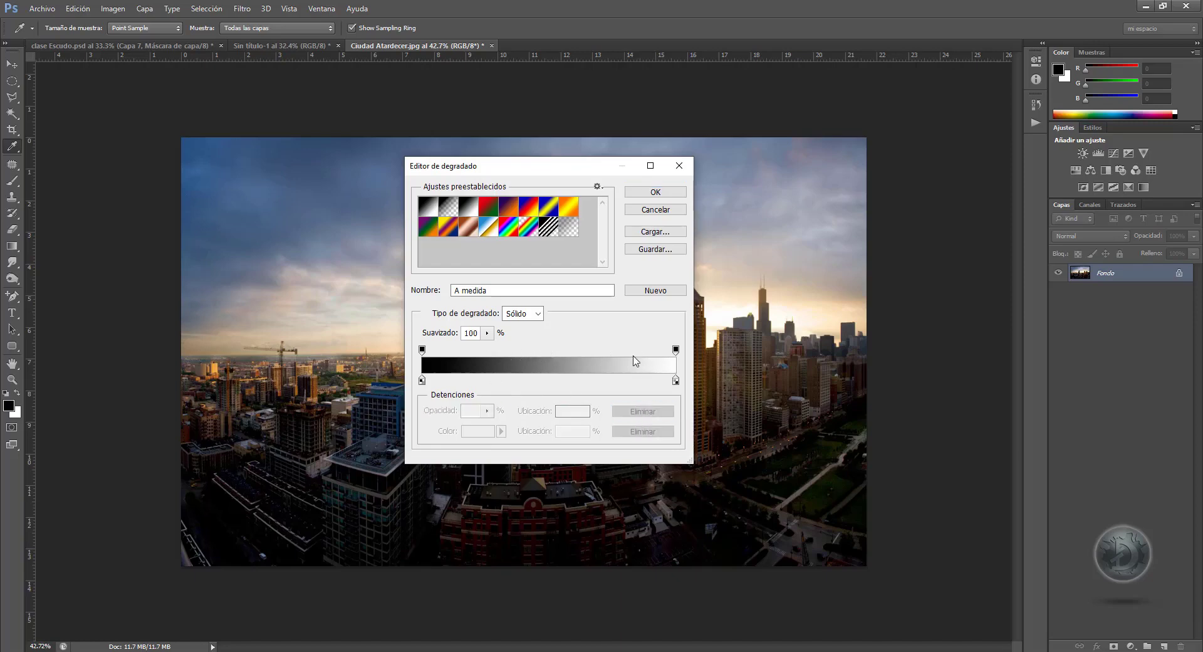
- Add several more opacity stops along the gradient and remove all the intermediate ones
click(569, 350)
click(516, 350)
click(459, 350)
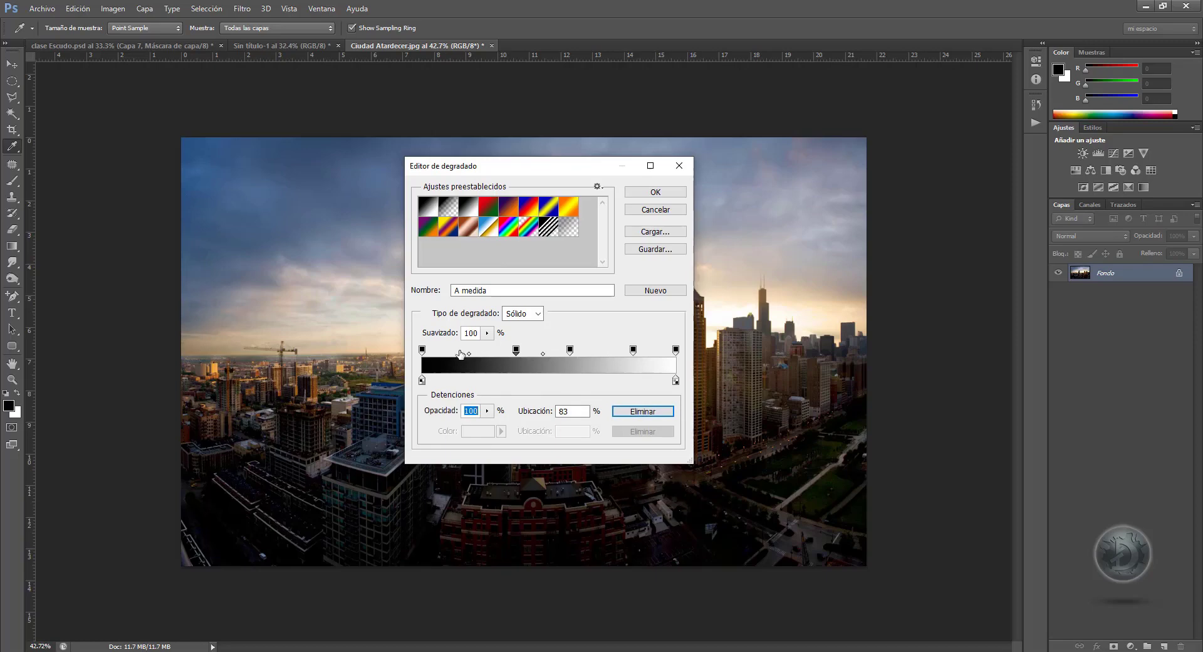
click(640, 411)
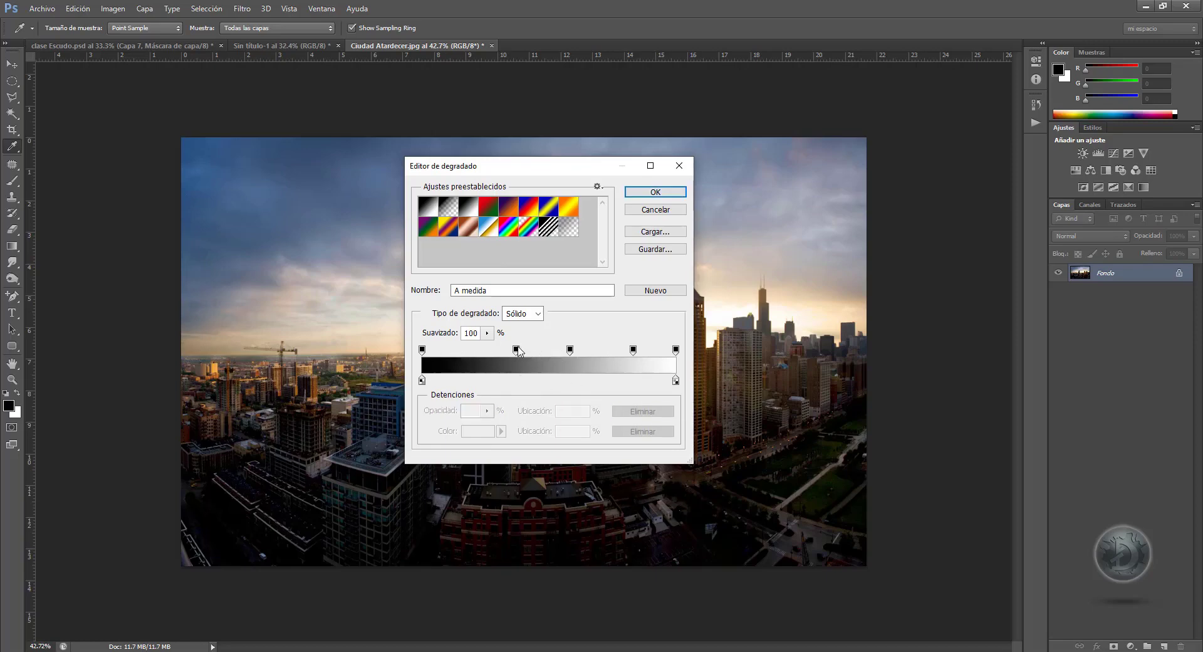
drag(515, 350, 521, 320)
drag(569, 350, 575, 316)
drag(633, 350, 633, 317)
- Try a colour stop at 50% with the midpoint after it set to 50%, and remove the stop
click(549, 380)
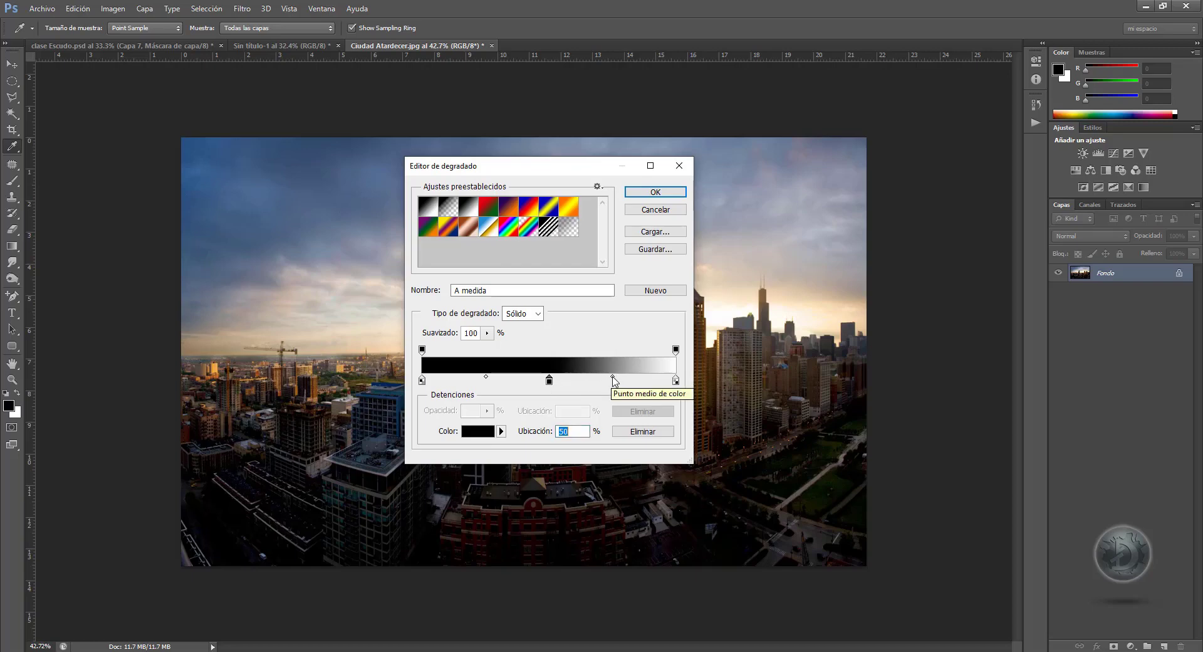
mouse_move(613, 378)
mouse_down()
mouse_move(570, 378)
mouse_move(649, 381)
mouse_move(602, 381)
mouse_move(625, 388)
mouse_up()
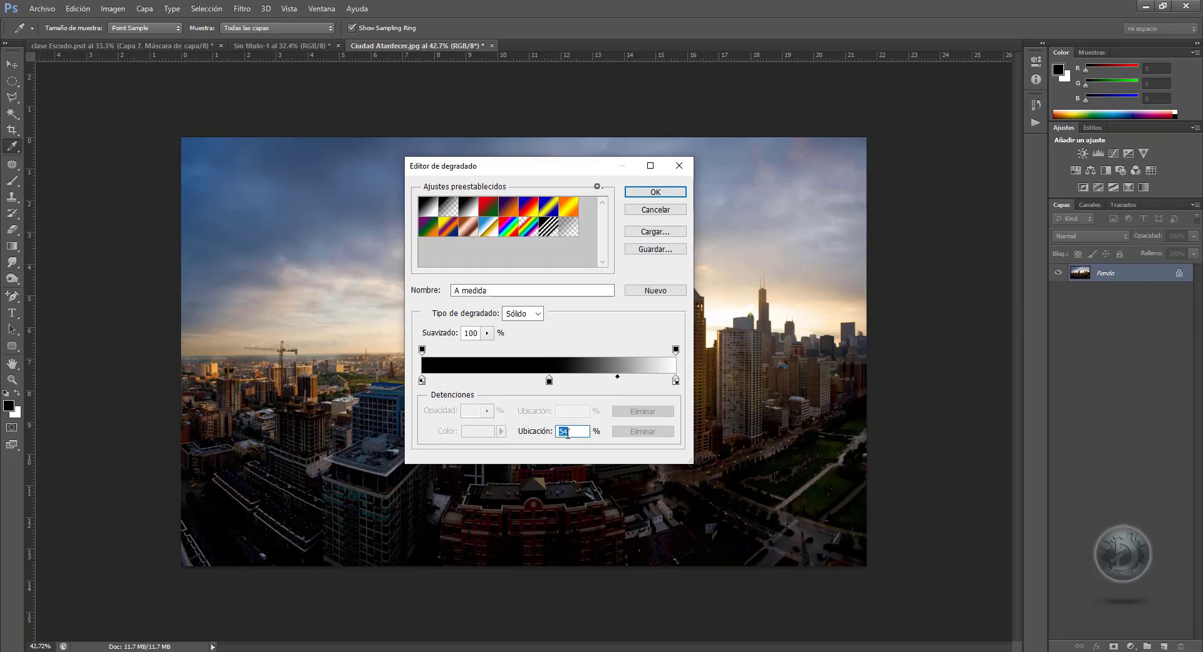
text(50)
drag(550, 380, 546, 417)
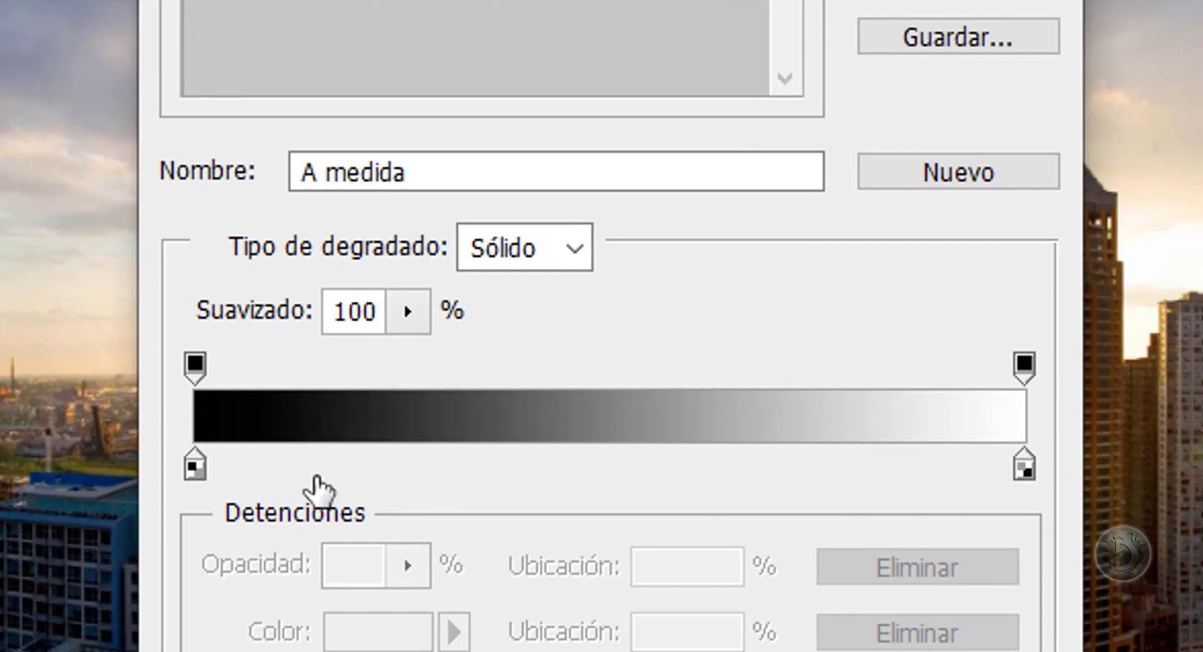
- Change the gradient's starting colour stop to a user colour (Color de usuario) and set it to black, 000000
click(194, 467)
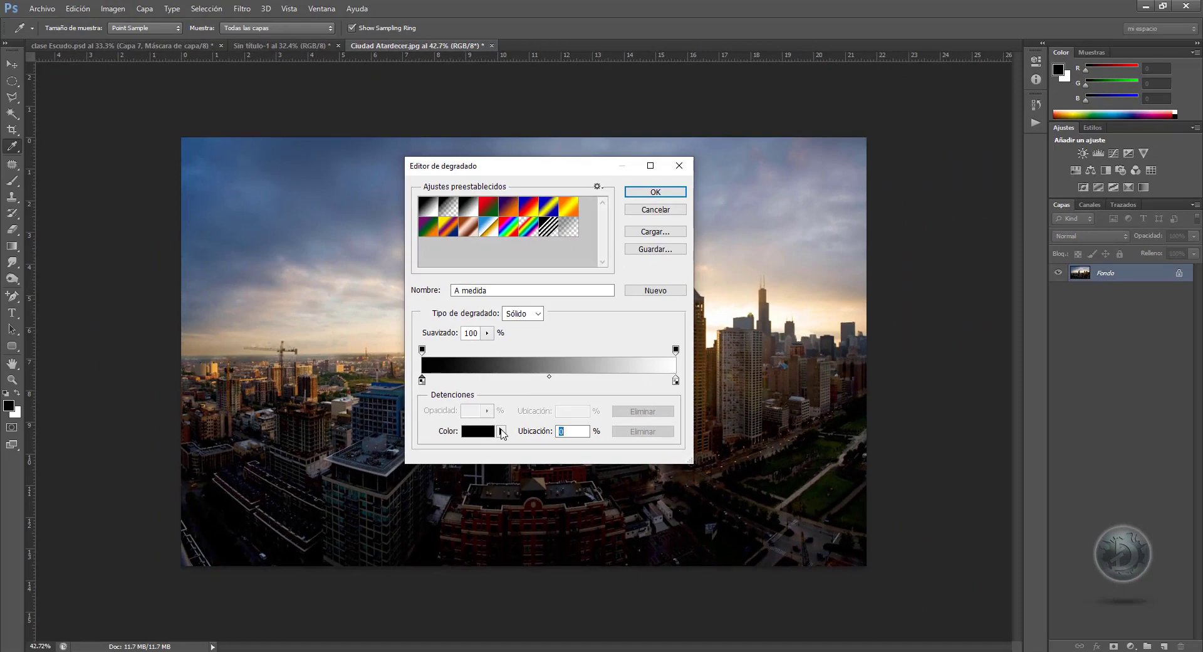
click(502, 431)
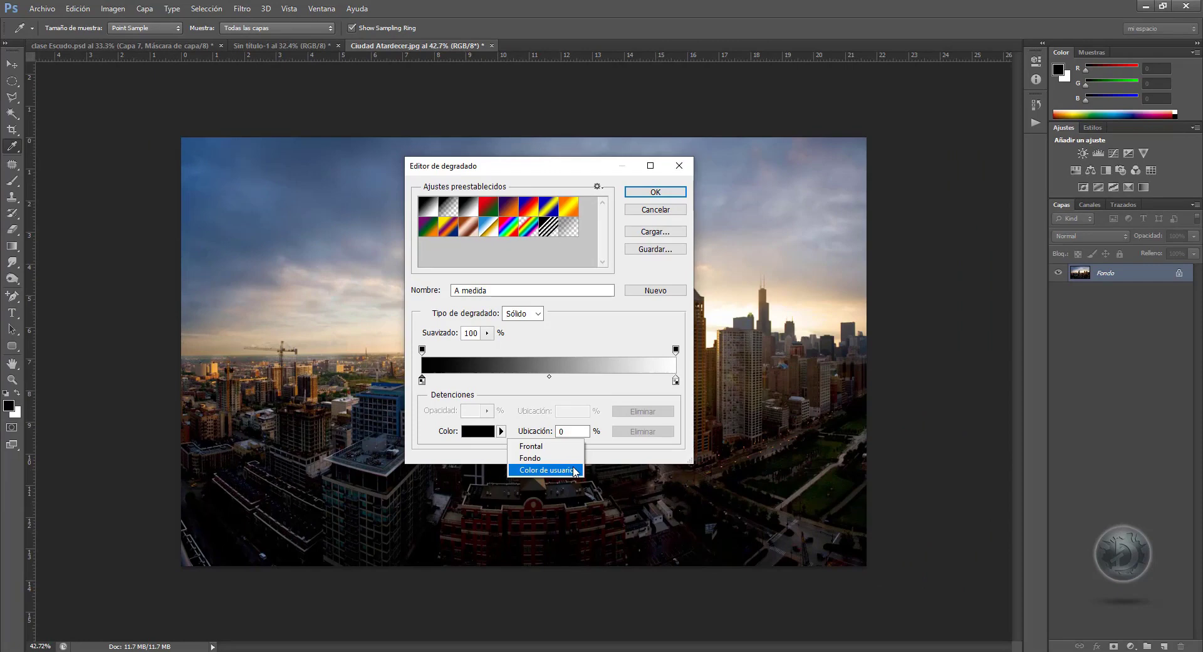
click(576, 471)
click(482, 434)
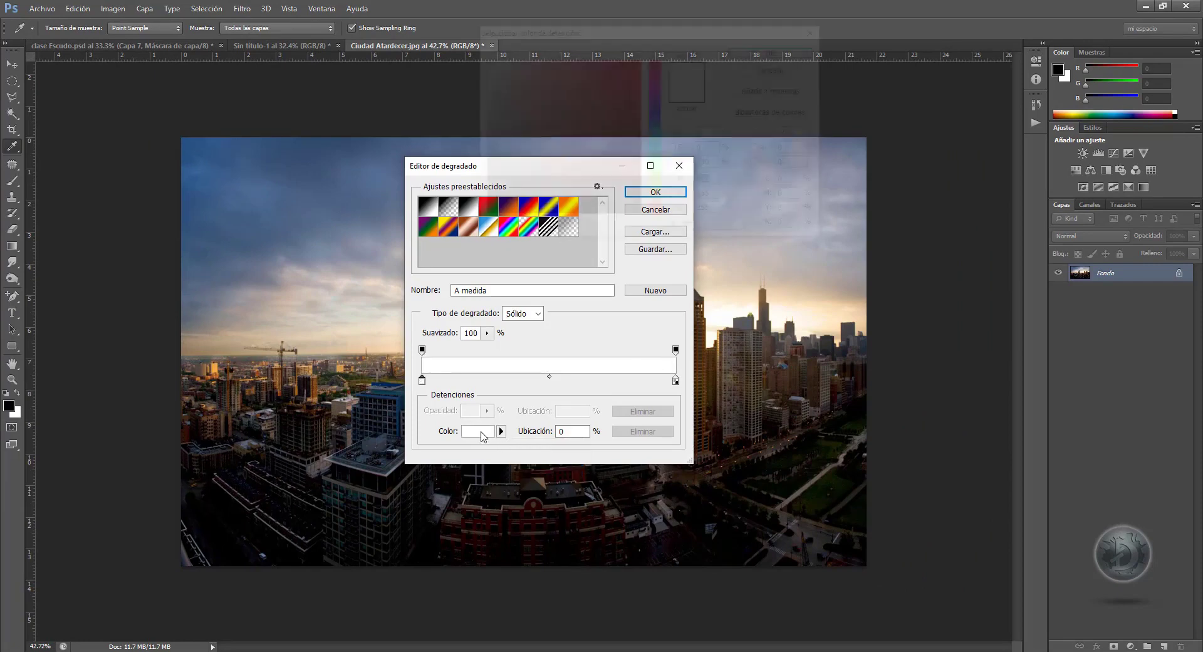
drag(525, 159, 456, 246)
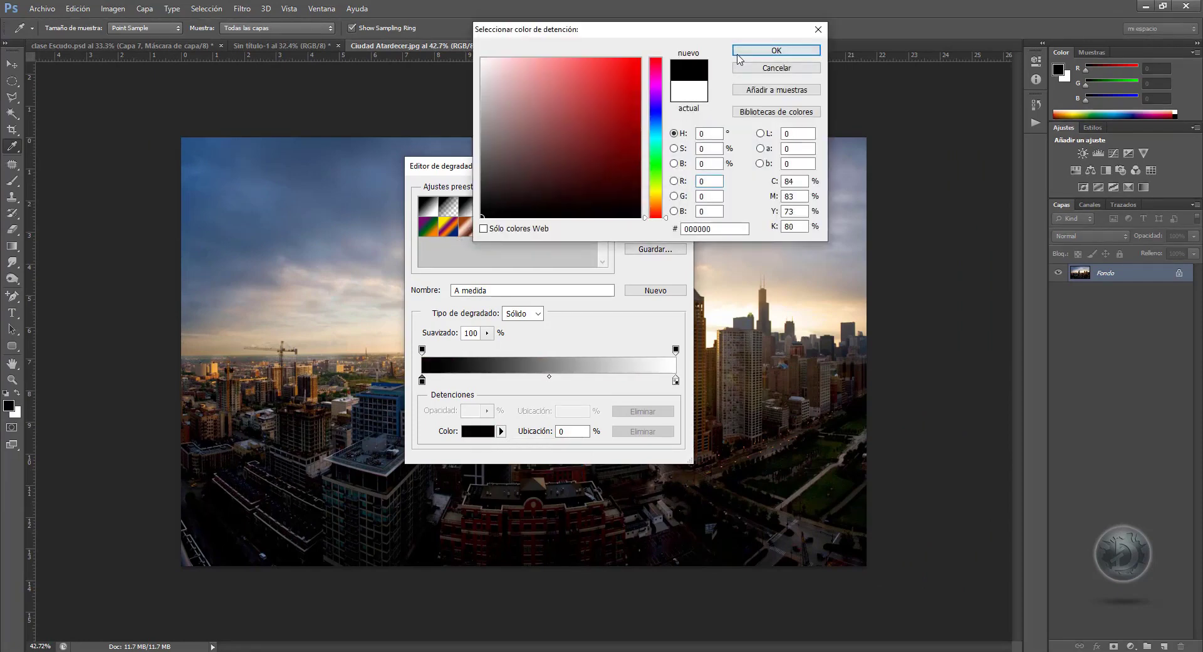
click(777, 50)
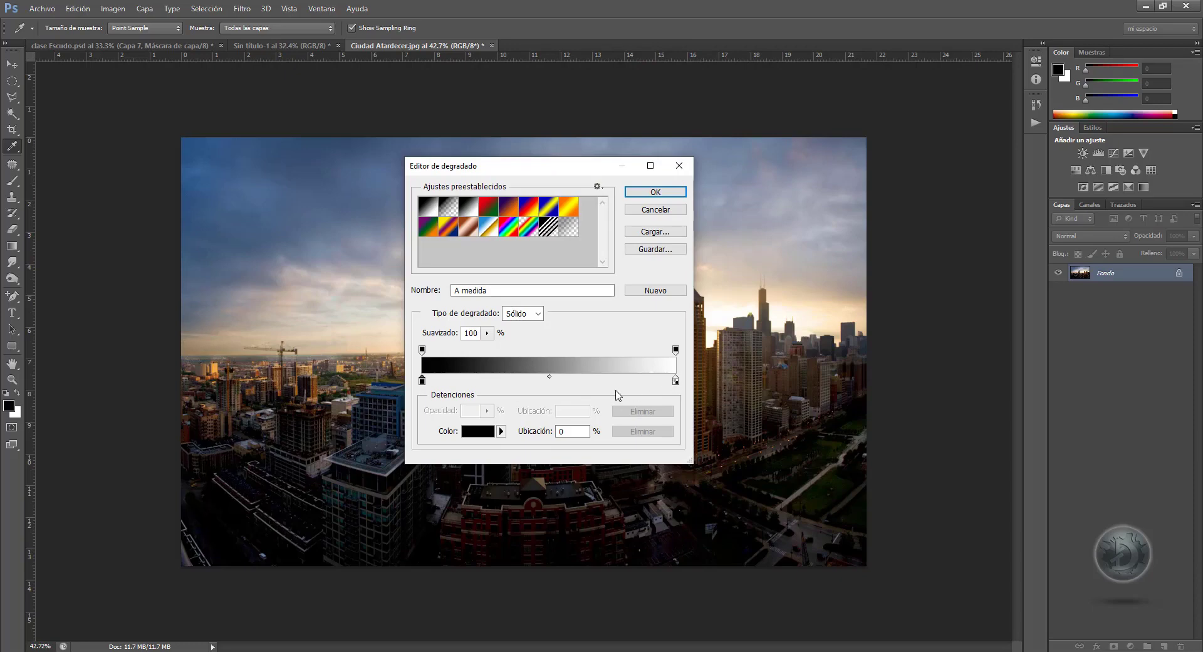
- Add a colour stop at about 21% of the gradient and give it the dark red 501414
click(475, 380)
click(482, 431)
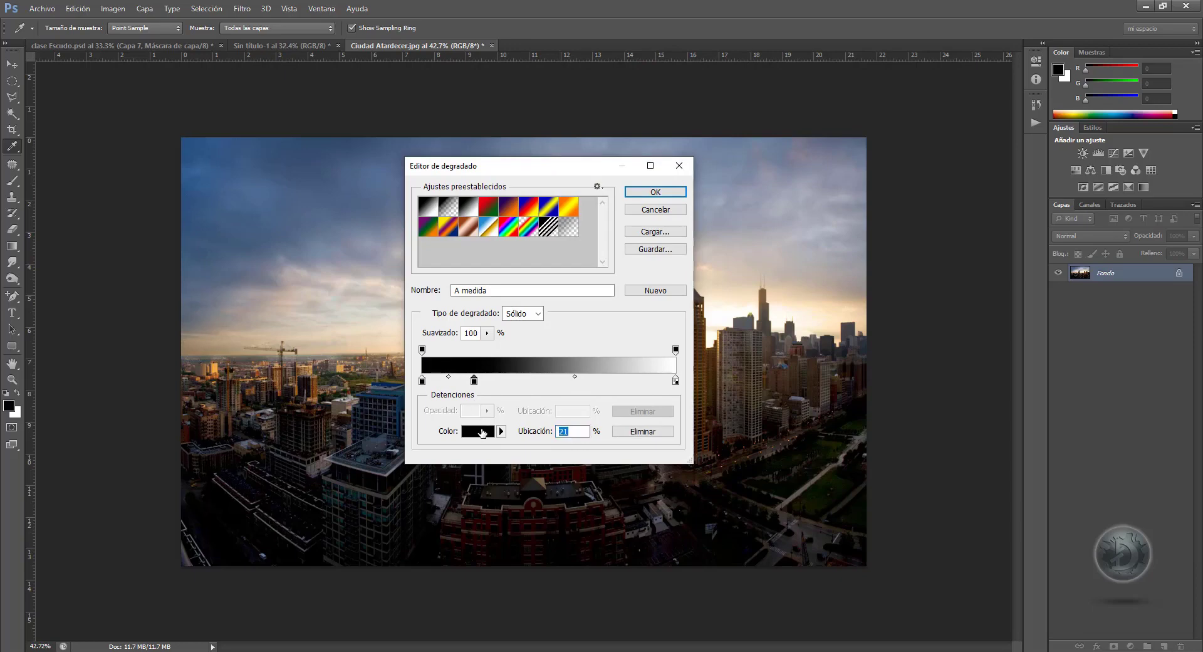
click(621, 154)
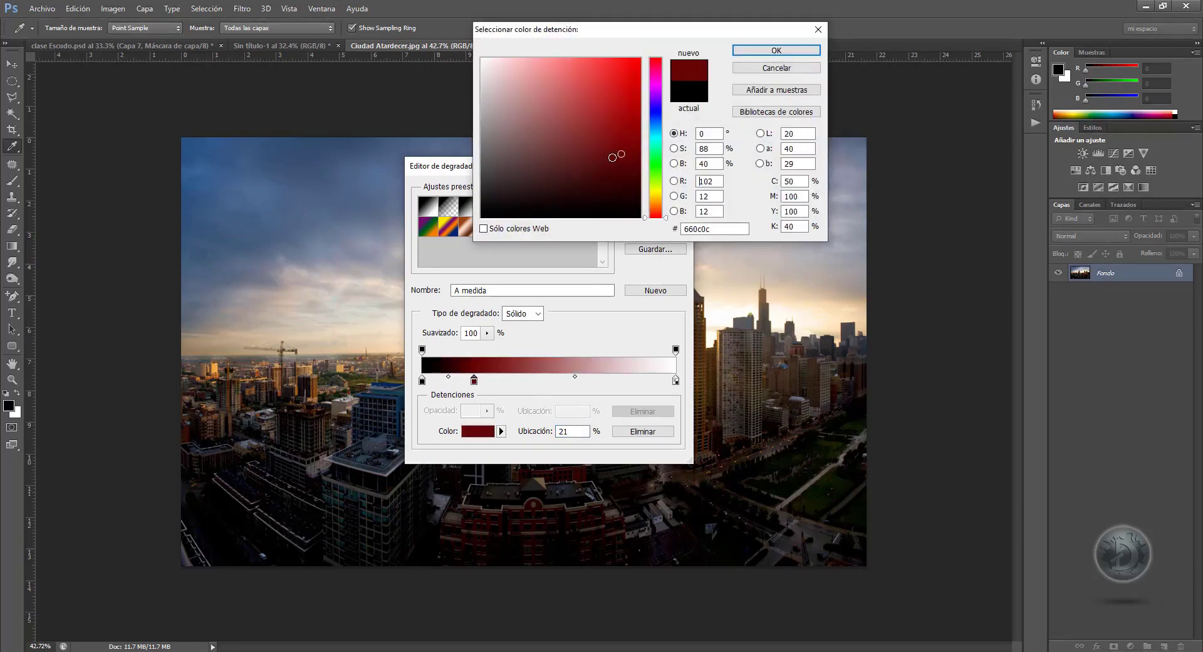
drag(612, 157, 599, 167)
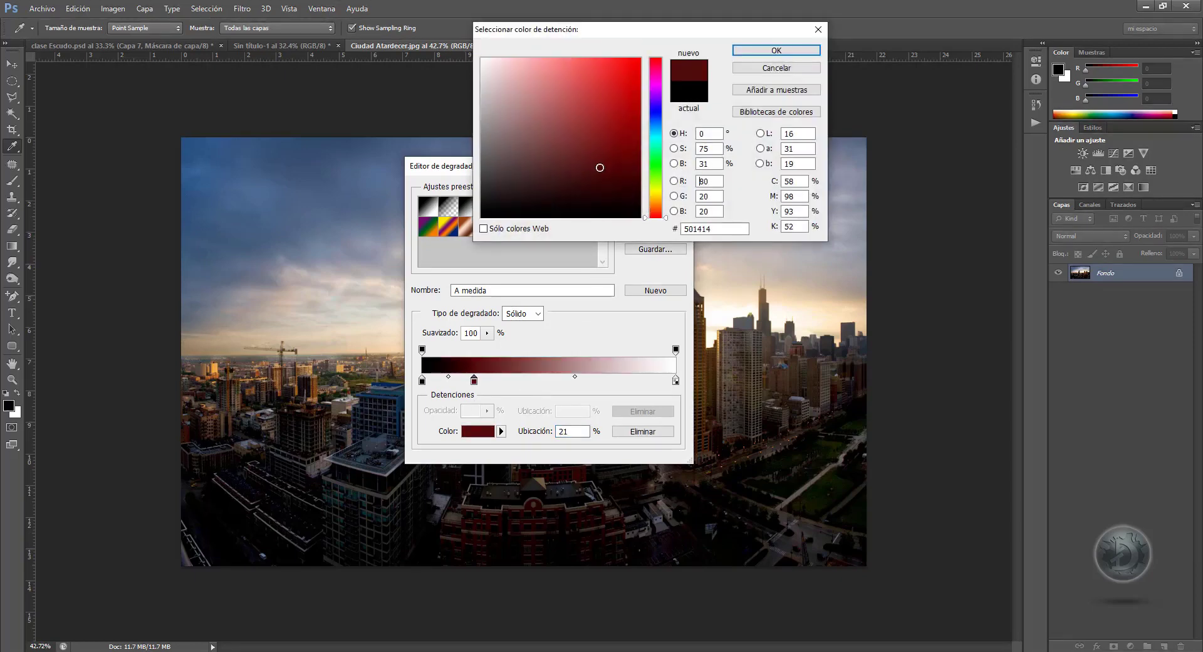
click(776, 50)
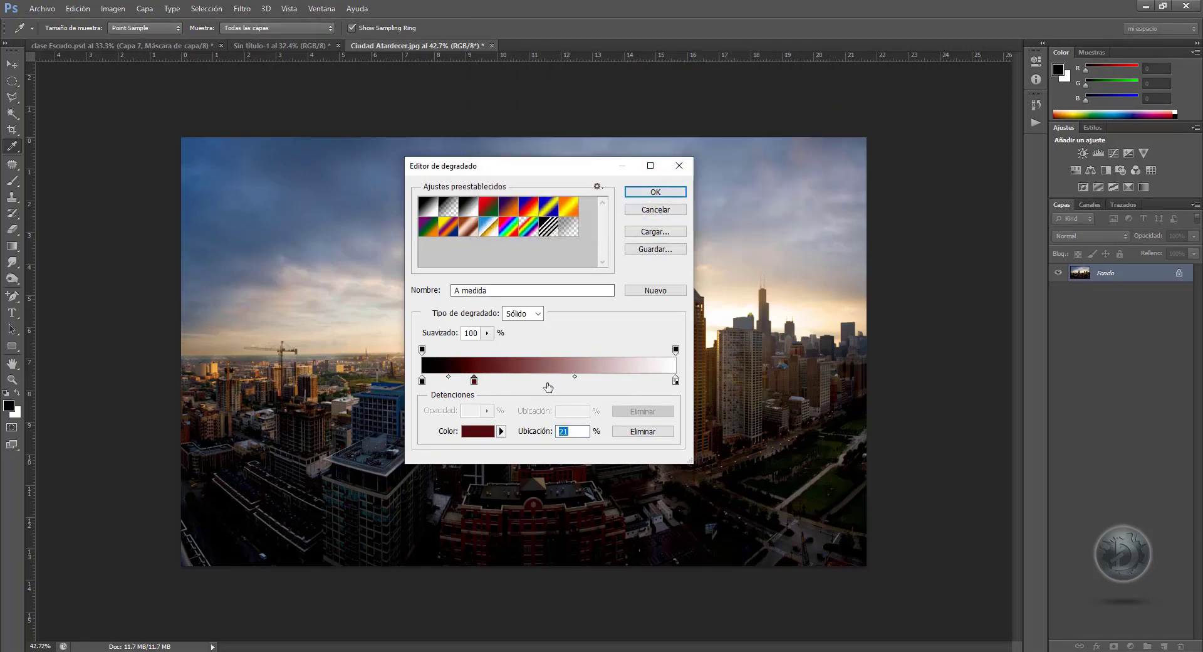
- Set the dark red colour stop's location to 25%
click(476, 380)
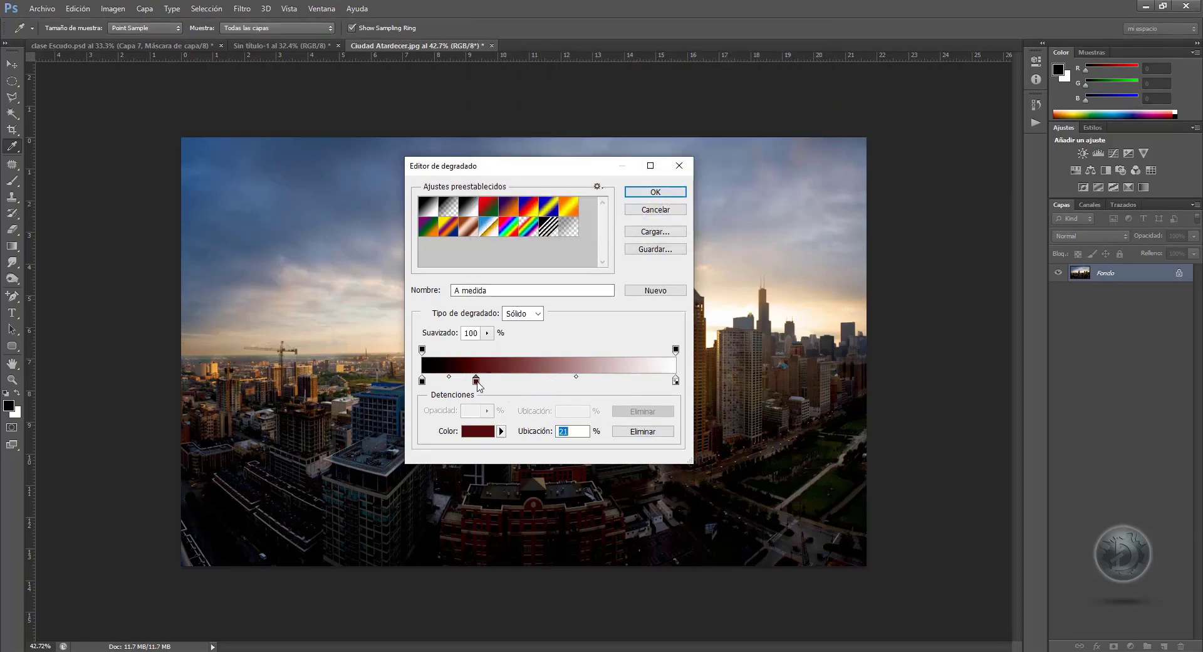
drag(477, 380, 480, 381)
text(25)
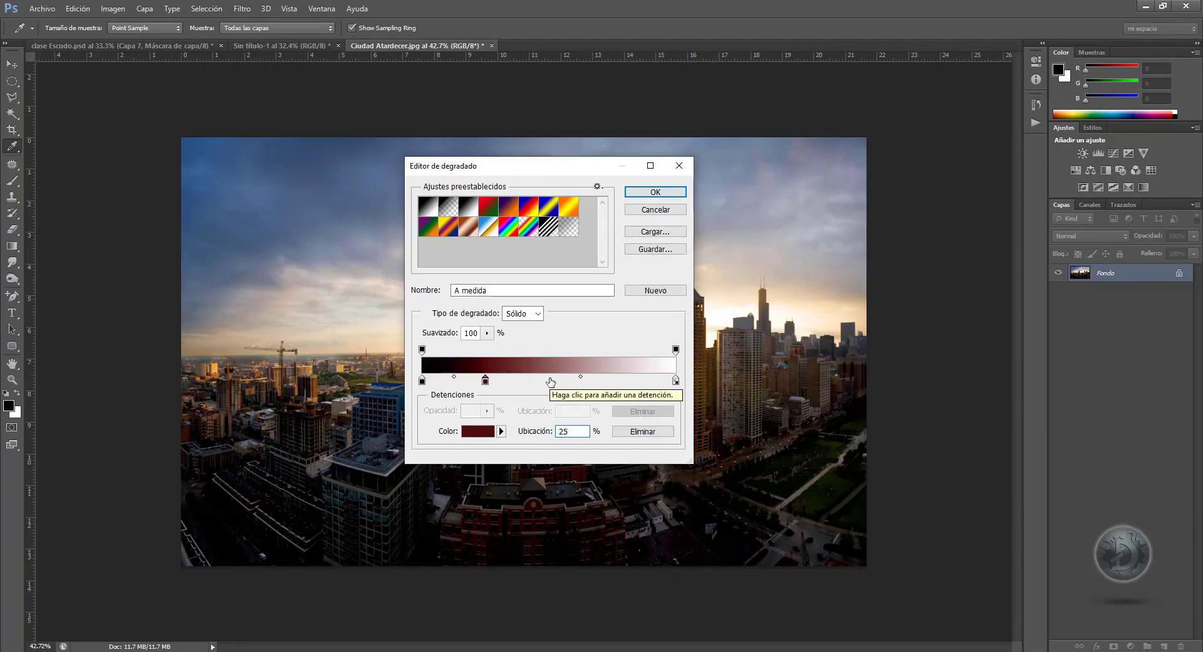
- Add a colour stop at 50% of the gradient and give it the brighter red 8f1515
click(550, 381)
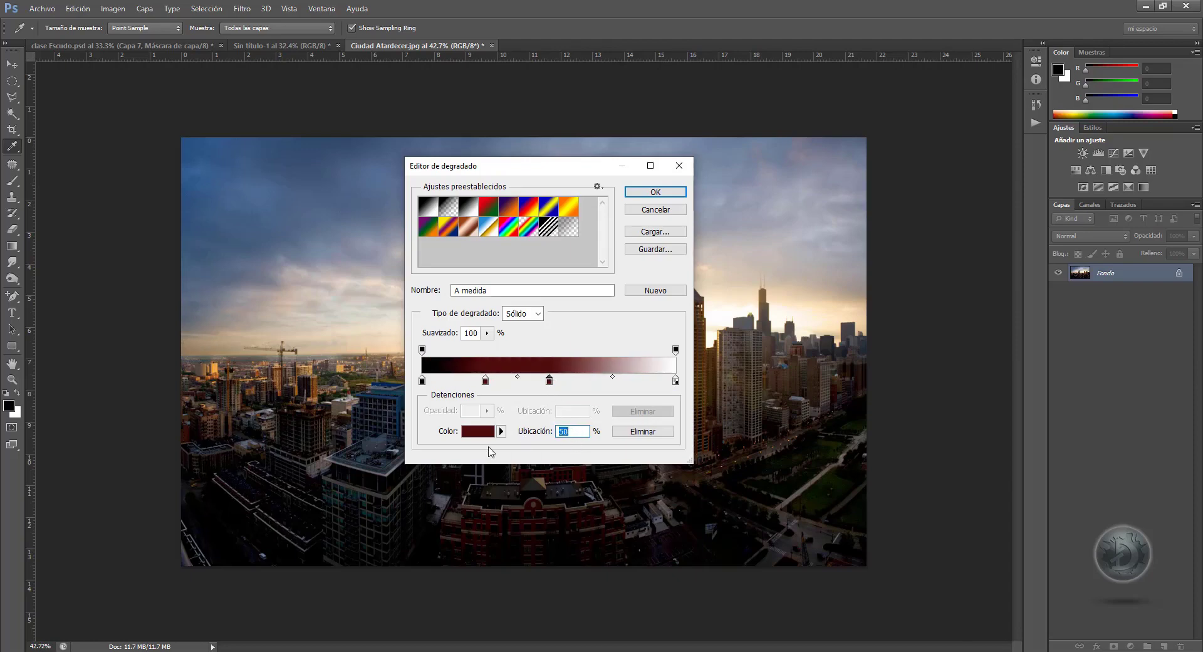
click(477, 433)
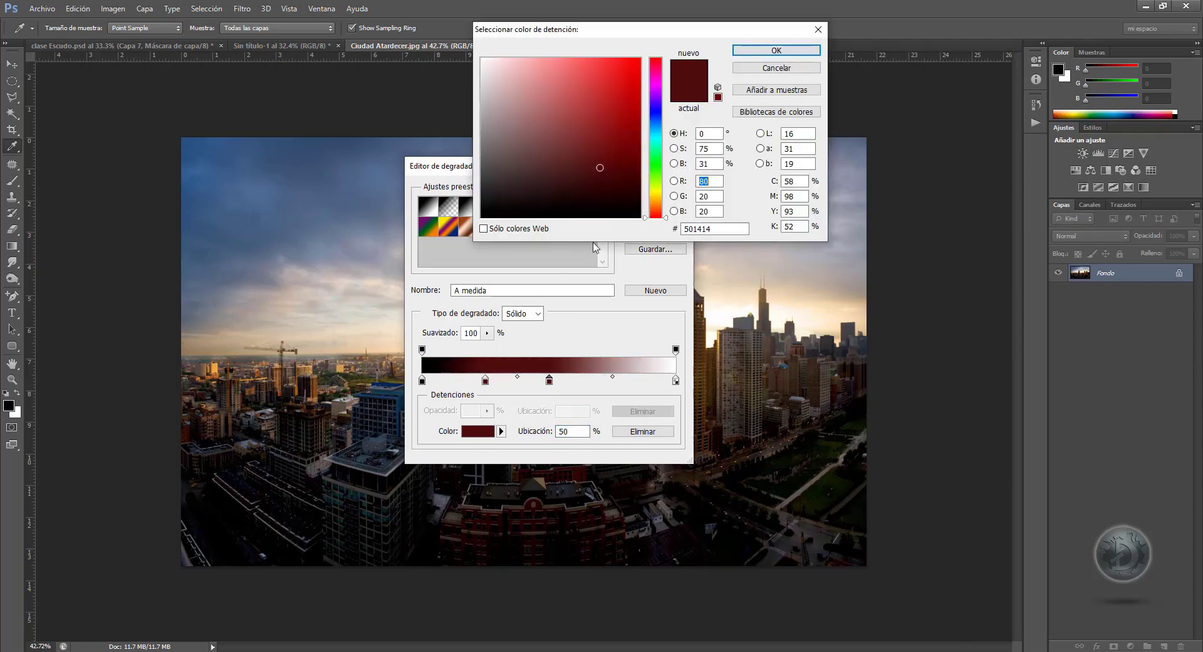
drag(601, 159, 617, 128)
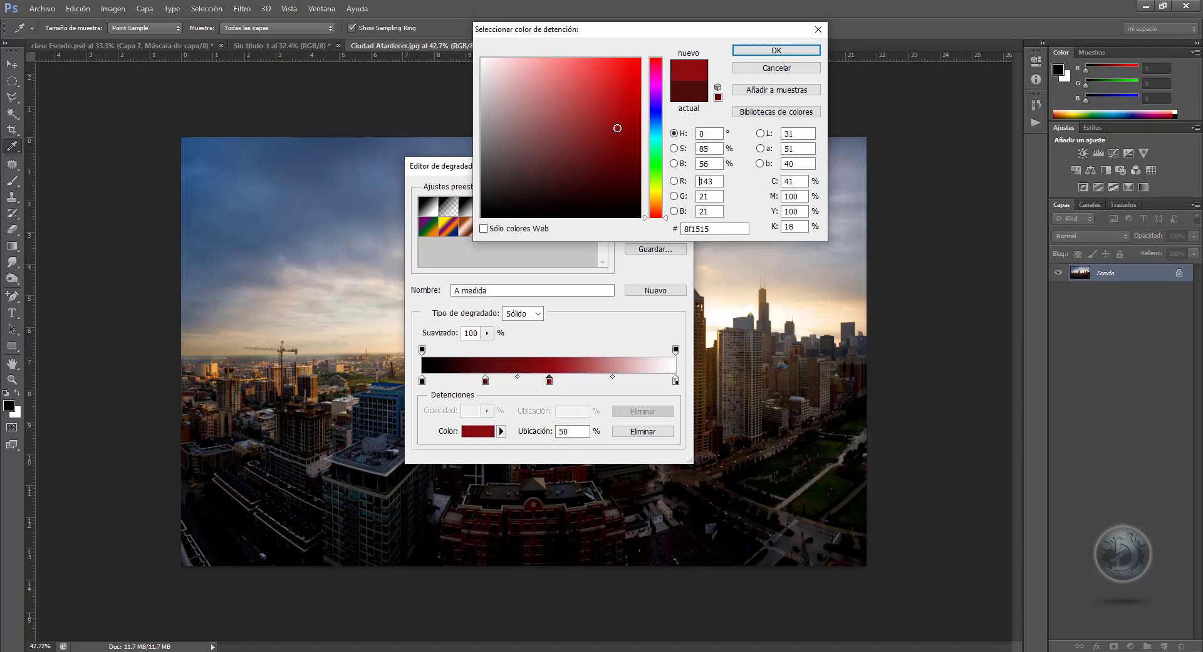
click(774, 50)
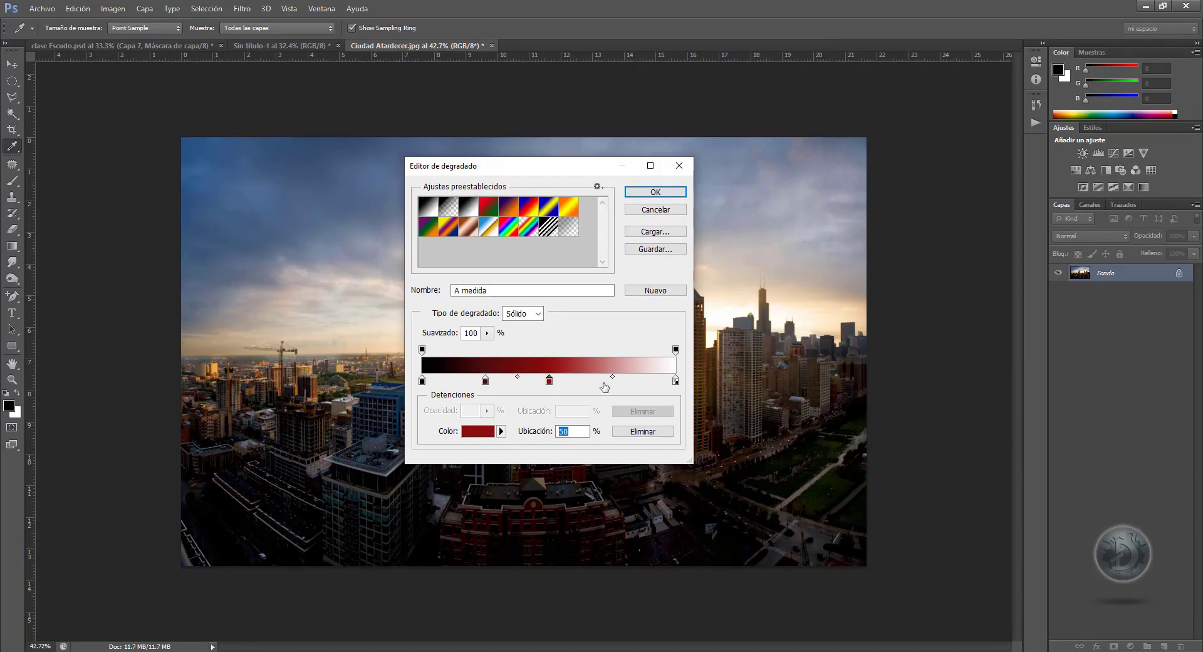
- Add a colour stop at 75% of the gradient and give it the ochre colour 9e6c16
click(613, 382)
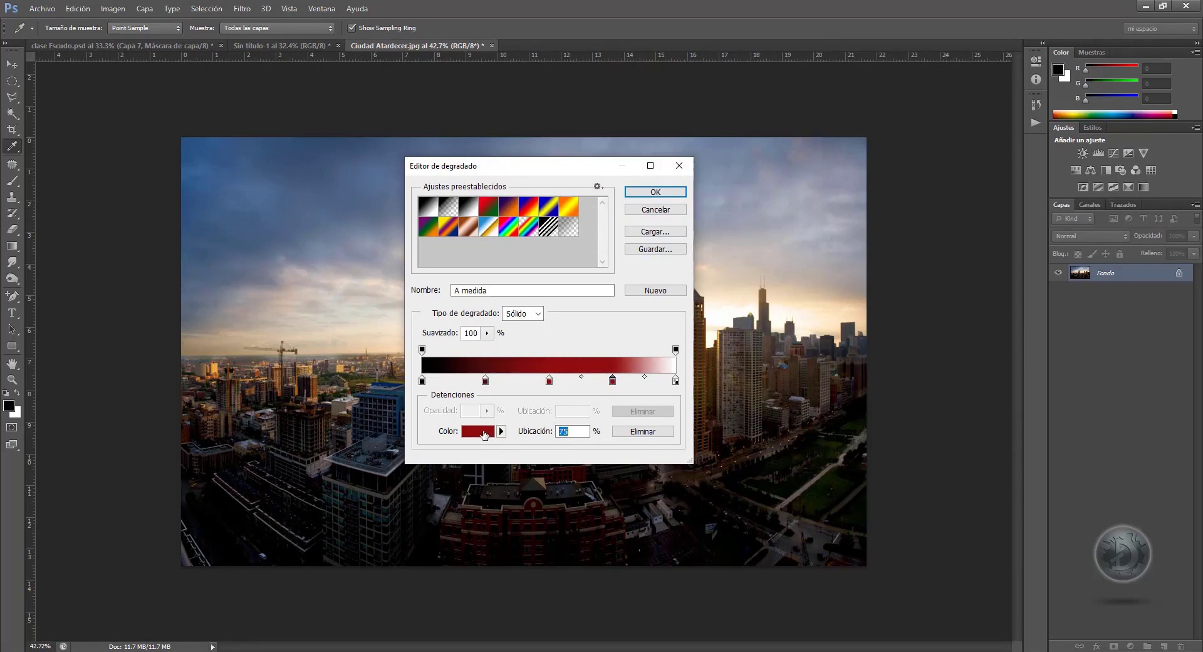
click(484, 433)
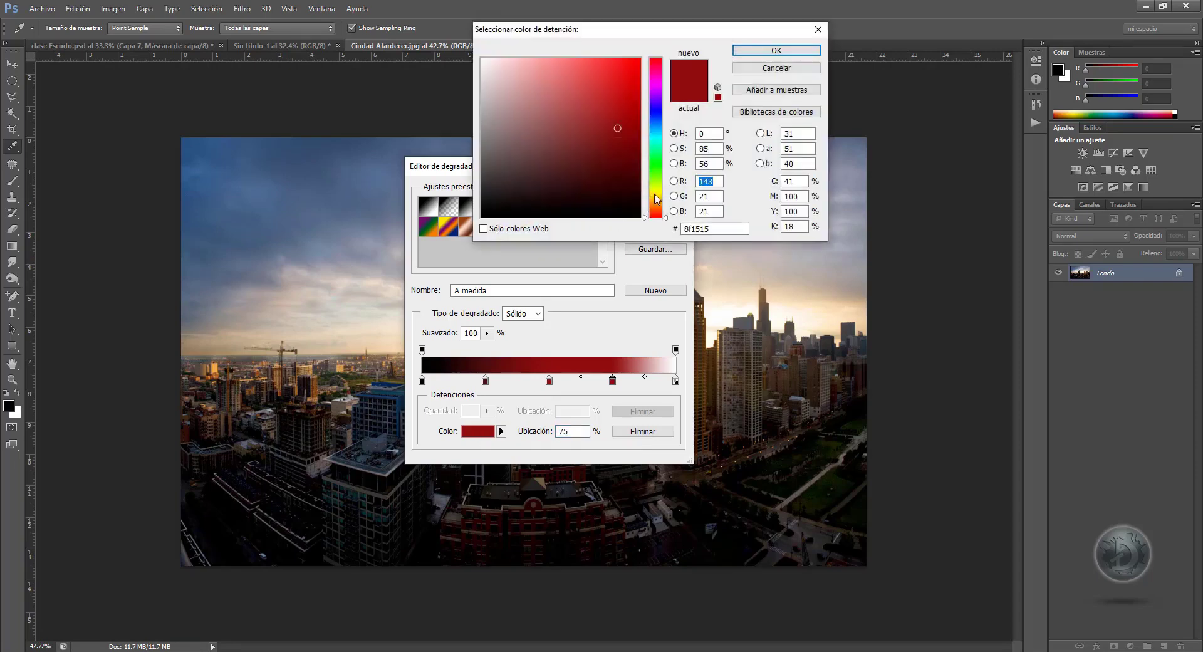
click(658, 201)
mouse_move(618, 126)
mouse_down()
mouse_move(622, 109)
mouse_move(600, 104)
mouse_move(618, 119)
mouse_up()
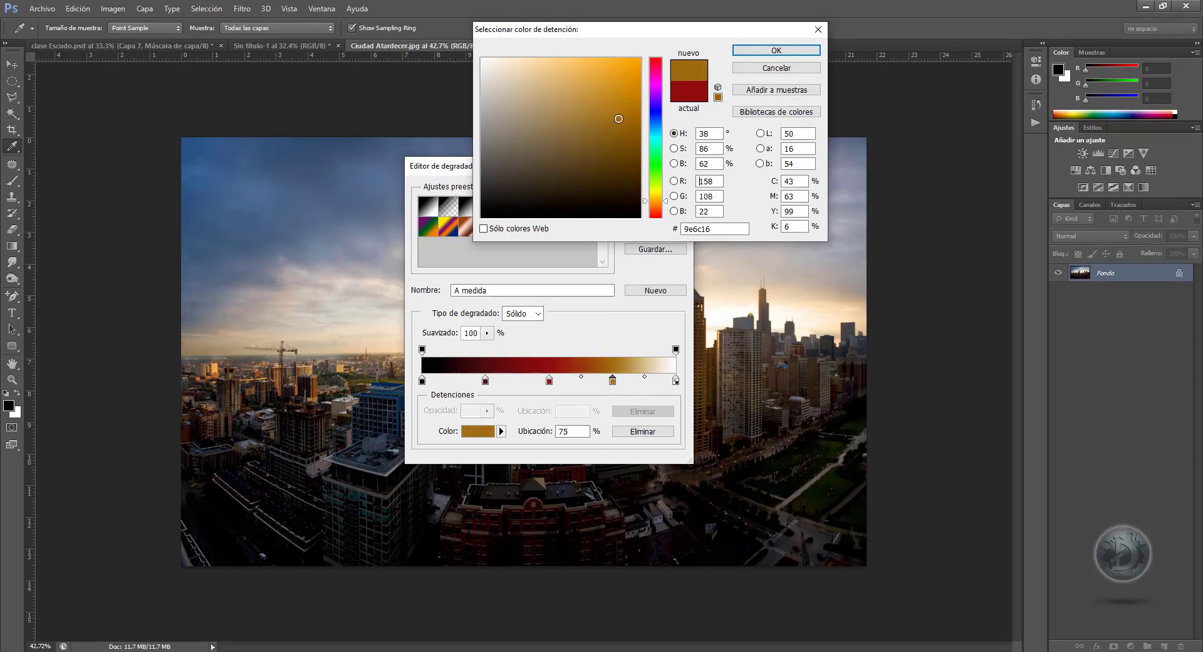
click(773, 49)
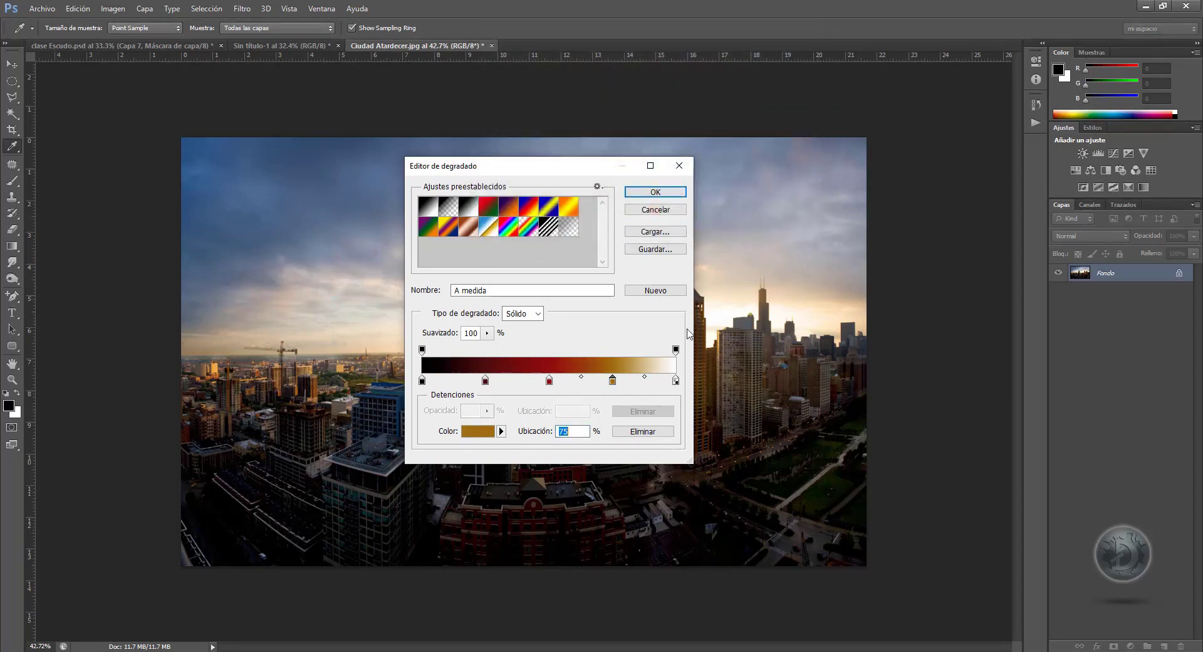
- Change the gradient's end colour stop at 100% to a user colour (Color de usuario)
click(676, 382)
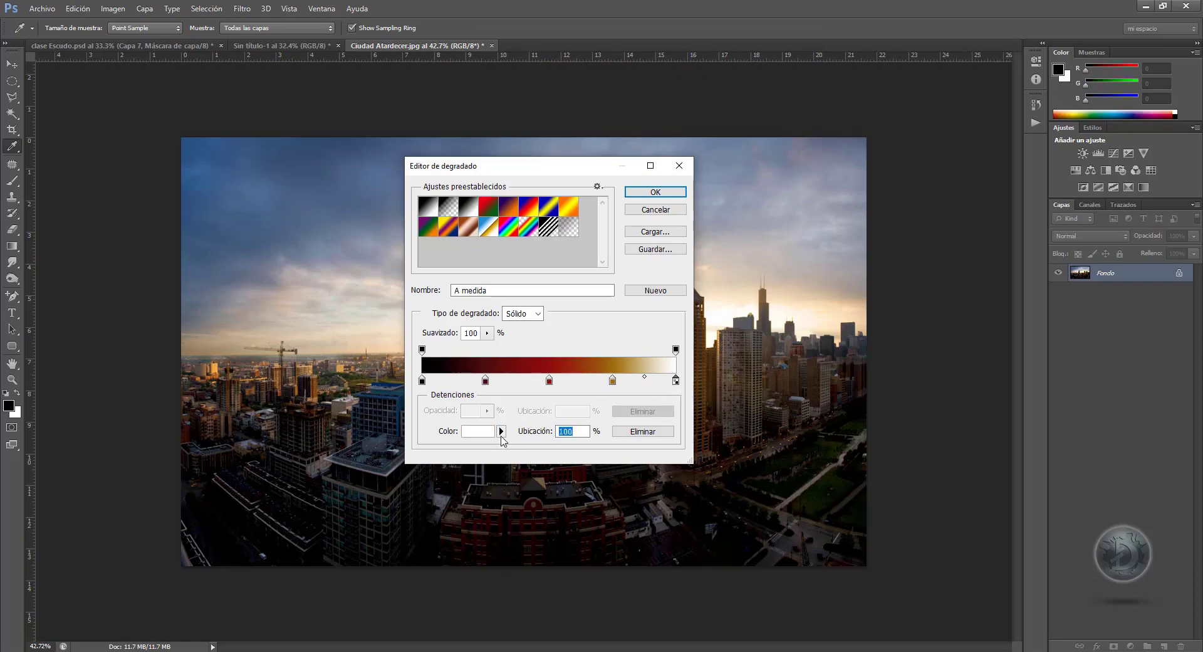
click(501, 431)
click(526, 469)
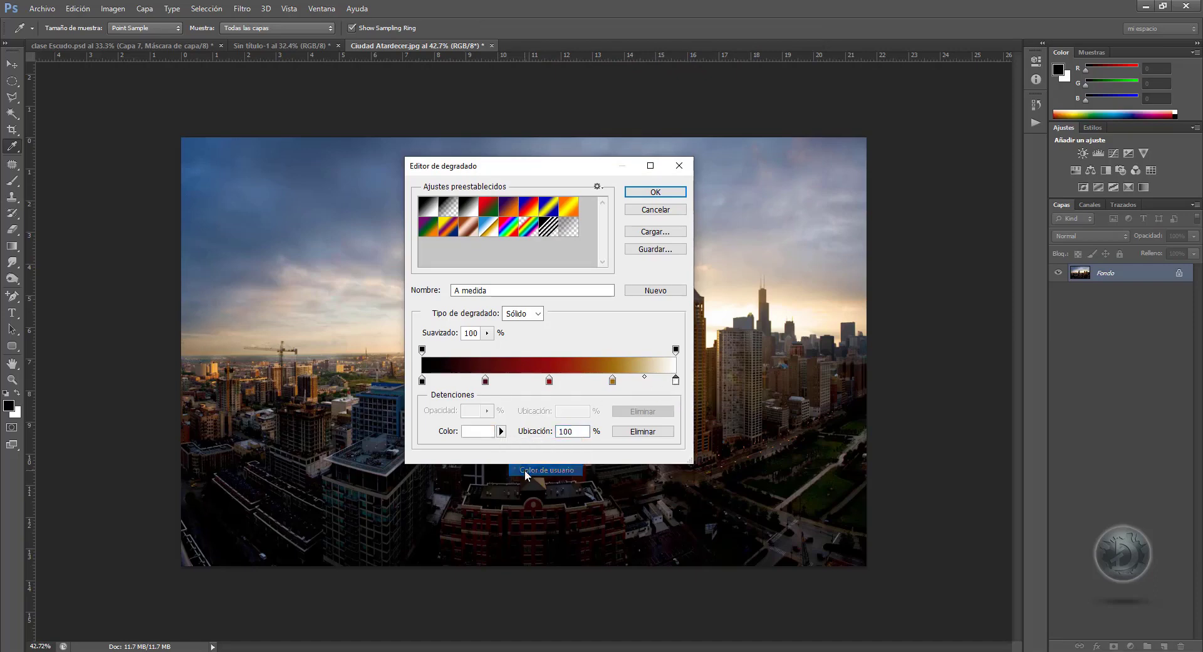
- Change the gradient's end colour stop to a golden yellow, about fbb906
click(471, 432)
drag(655, 215, 655, 196)
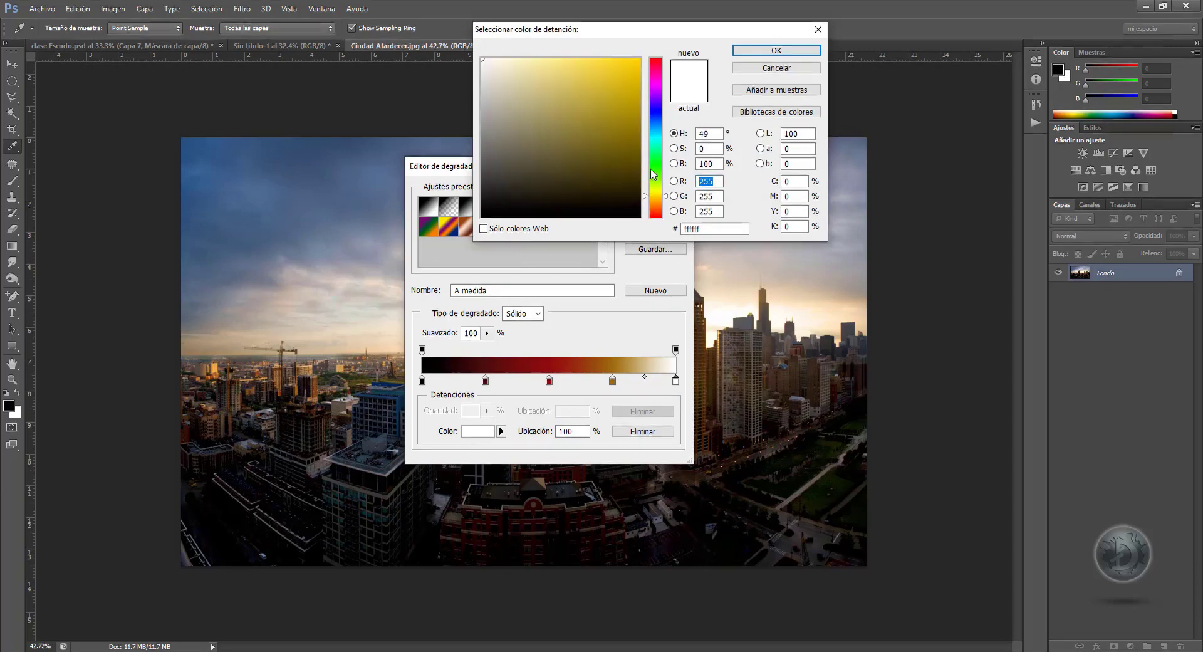
drag(624, 97, 640, 58)
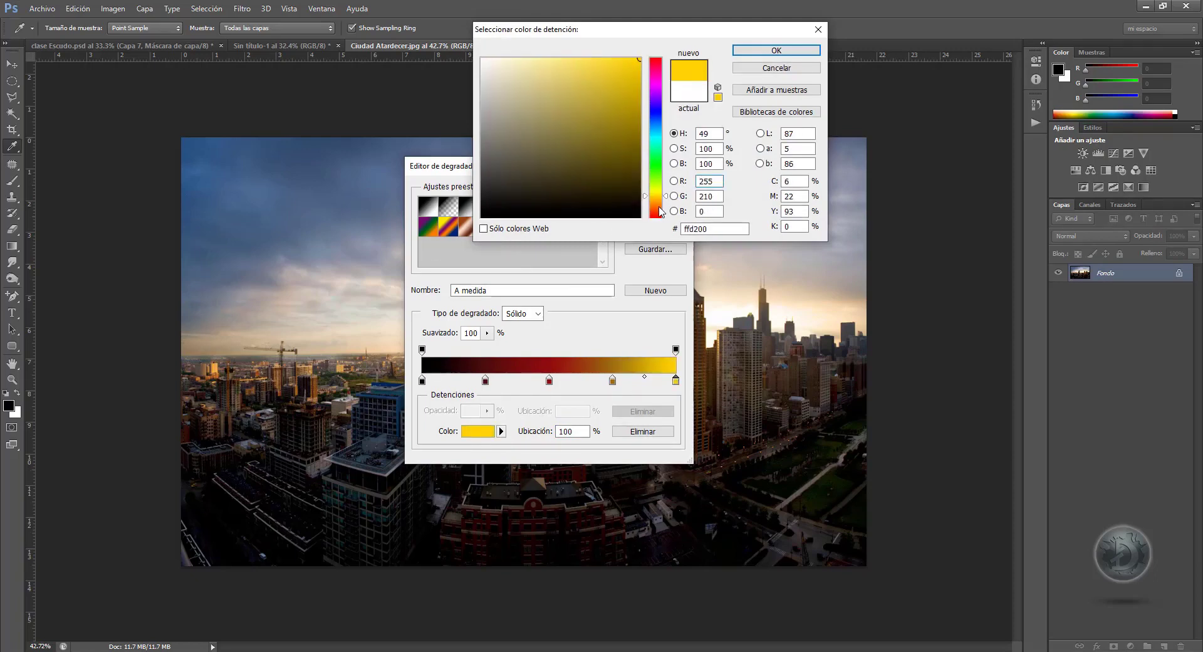
drag(657, 198, 657, 199)
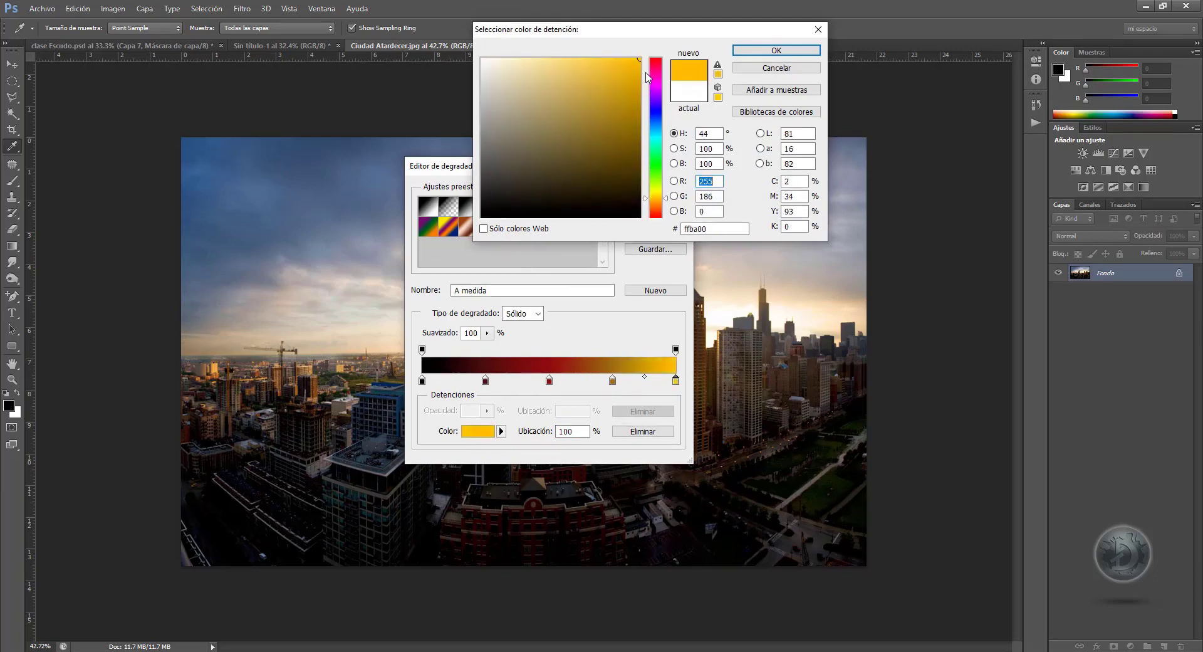
click(714, 182)
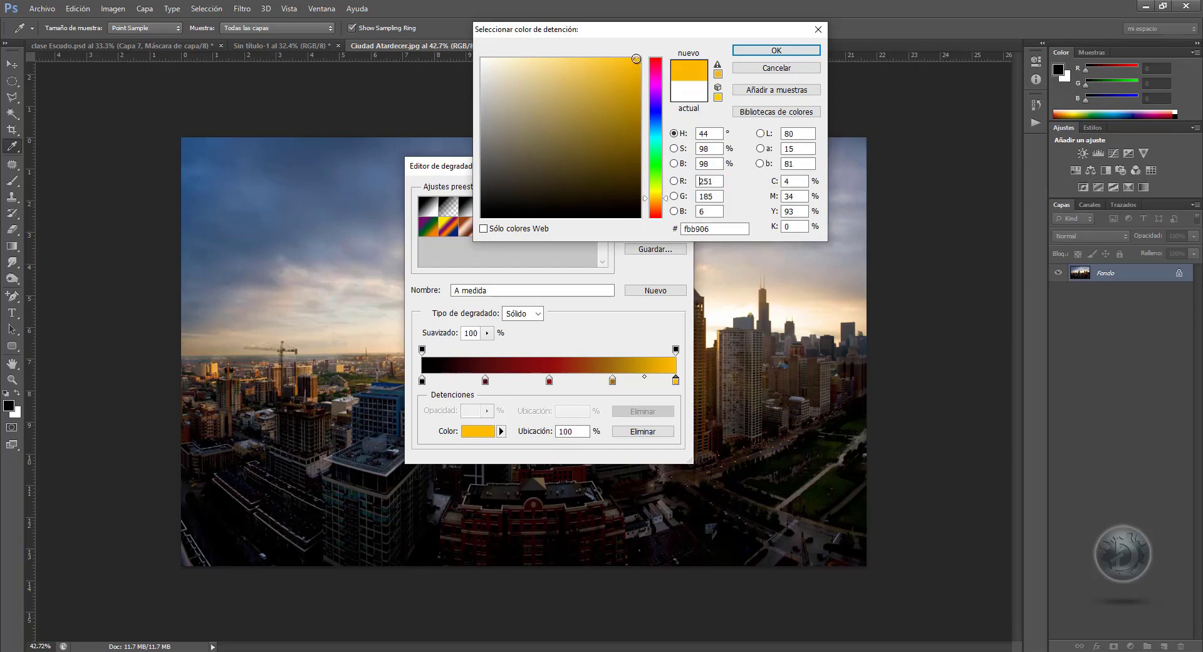
click(777, 52)
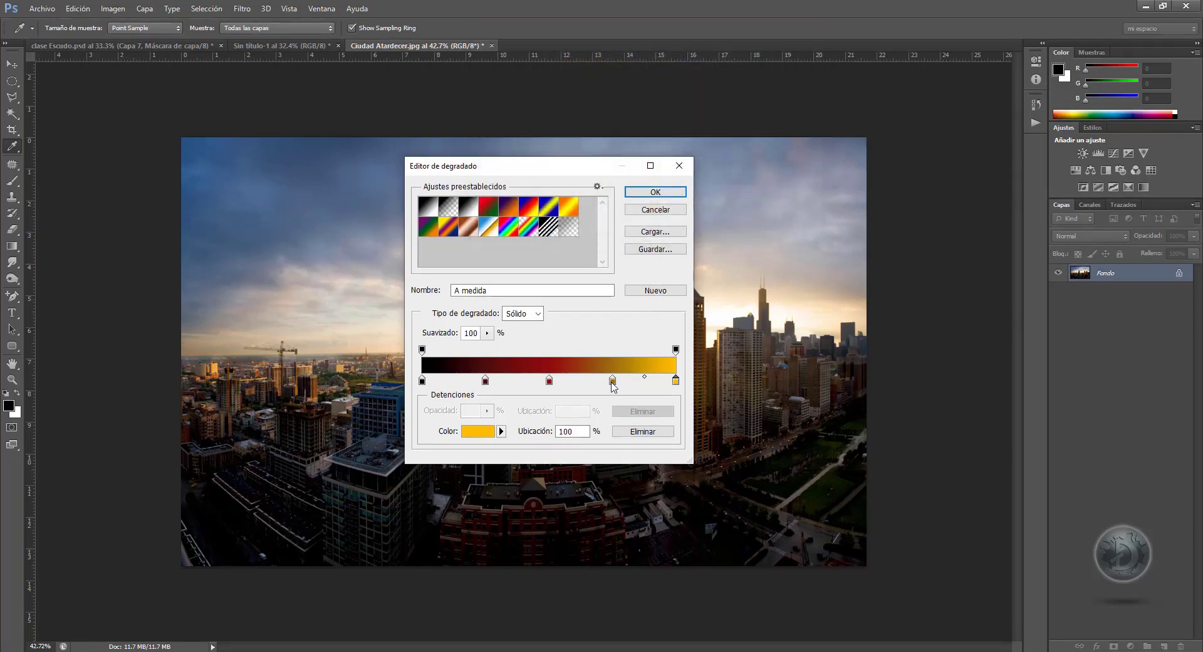
- Darken the ochre colour stop at 75% slightly, keeping the same hue
click(612, 380)
click(477, 431)
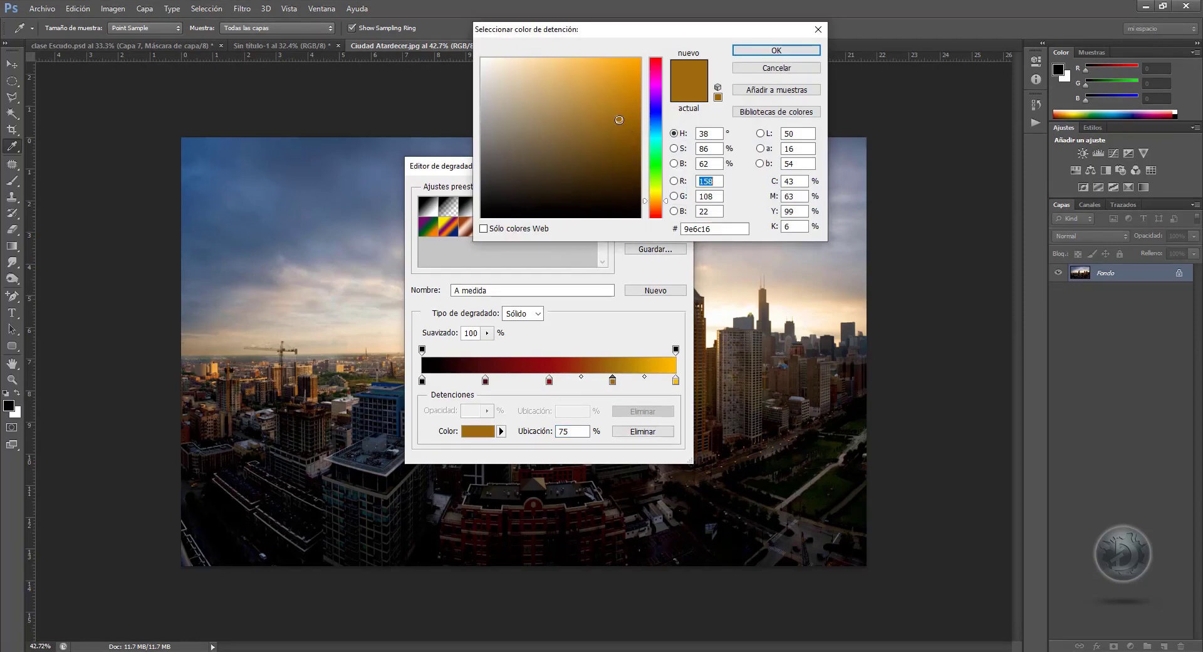
drag(620, 119, 619, 126)
click(776, 50)
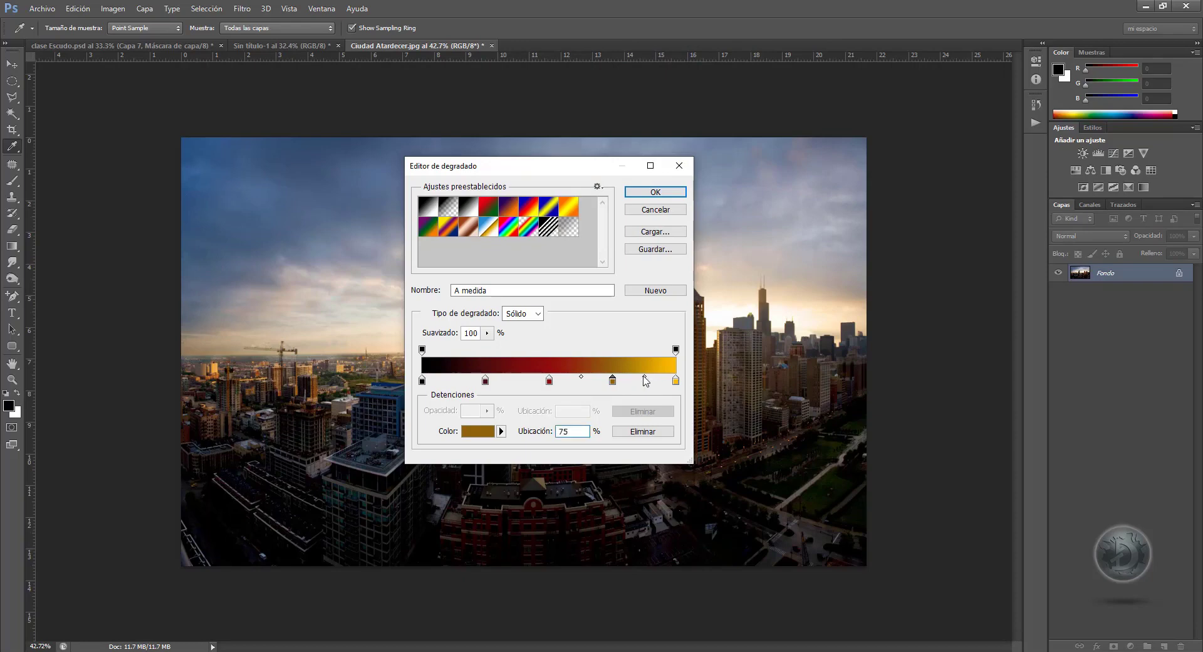
- Shift the colour midpoint between the last two colour stops and bring it back to 50%
mouse_move(645, 377)
mouse_down()
mouse_move(665, 378)
mouse_move(632, 378)
mouse_move(666, 378)
mouse_move(648, 382)
mouse_up()
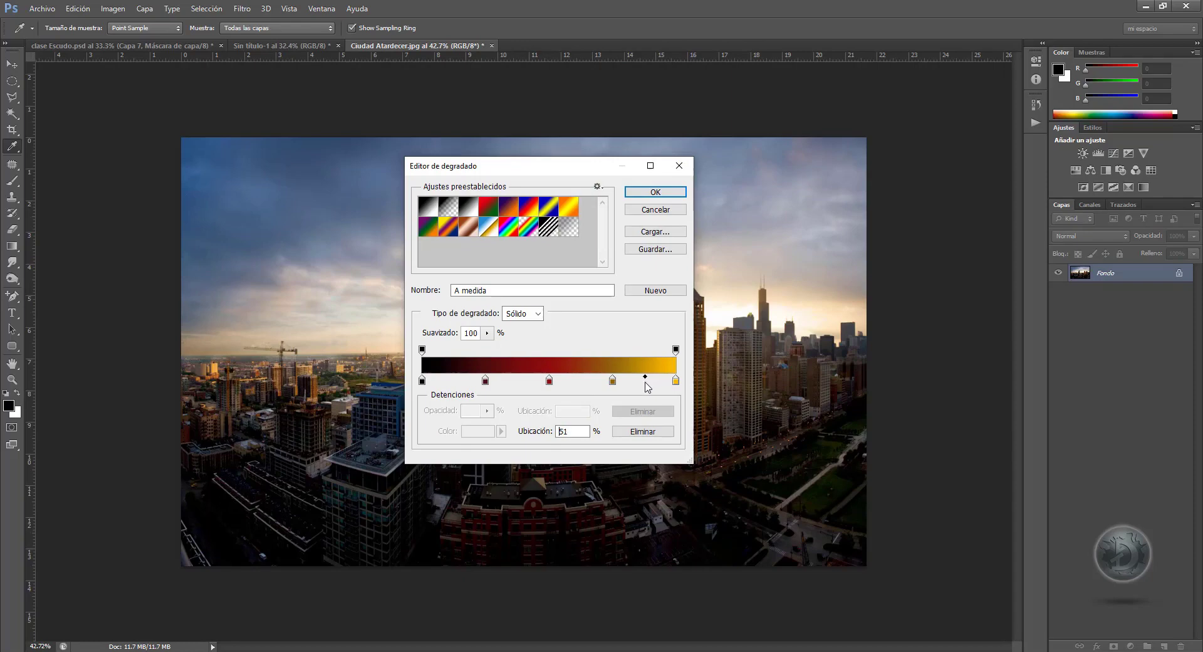
drag(648, 387, 647, 387)
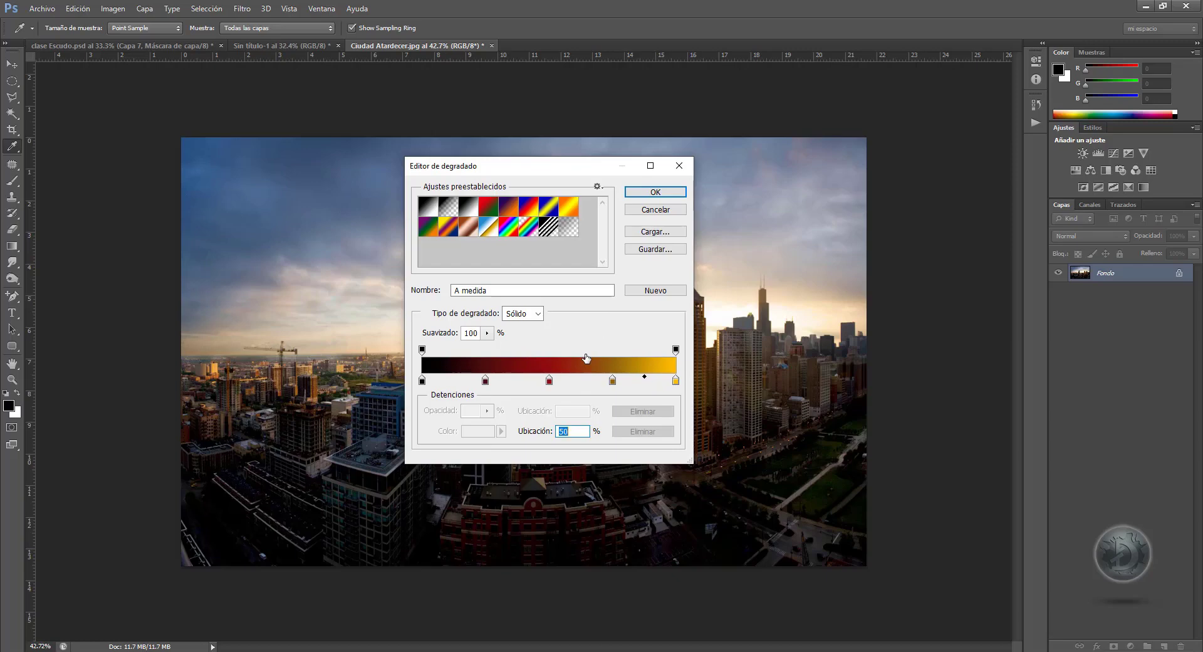
- Try an extra opacity stop at 25% with 100% opacity, and remove it from the gradient
click(472, 352)
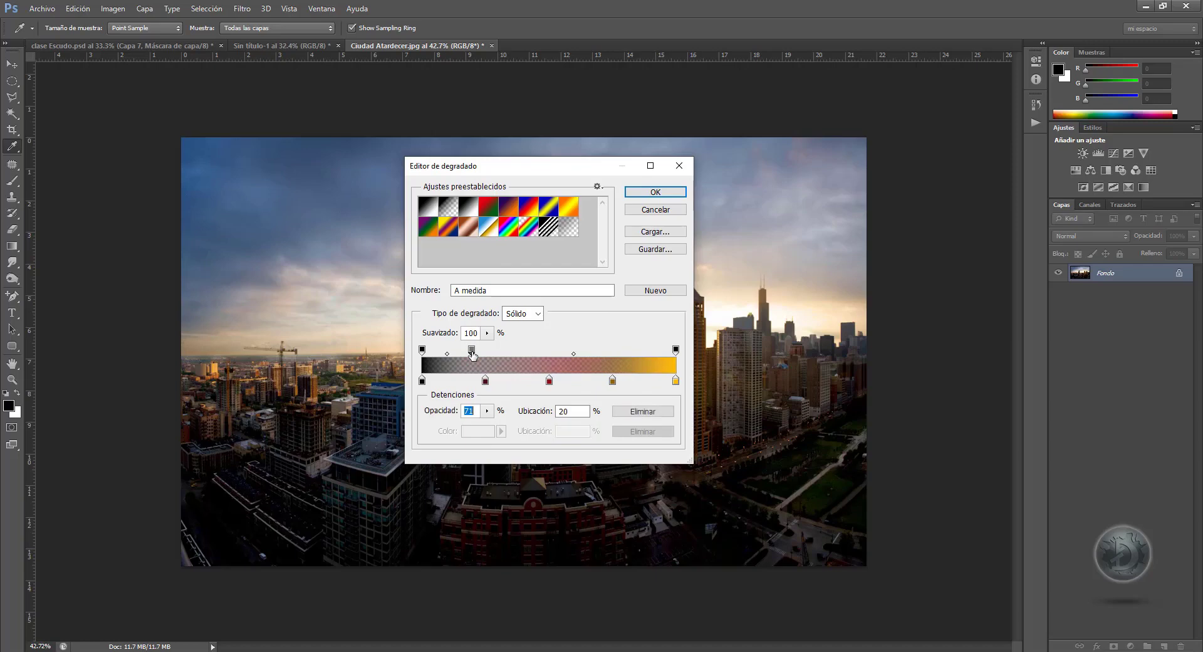
click(488, 411)
drag(488, 428, 509, 429)
drag(474, 351, 489, 351)
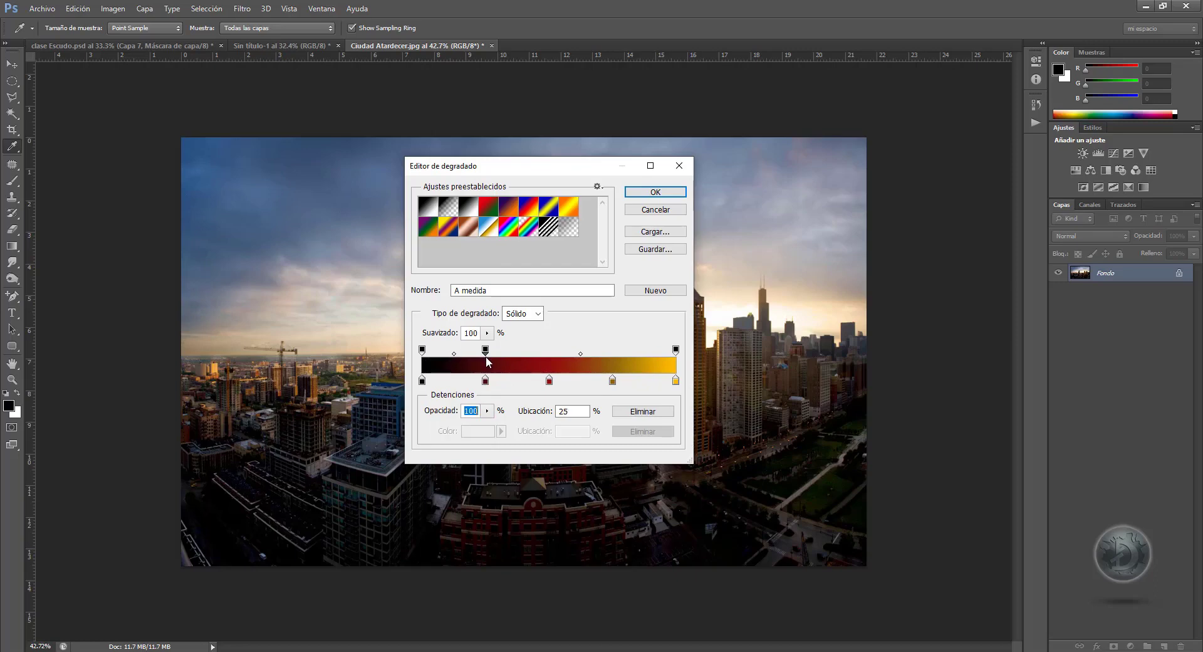
click(487, 410)
drag(487, 424, 494, 396)
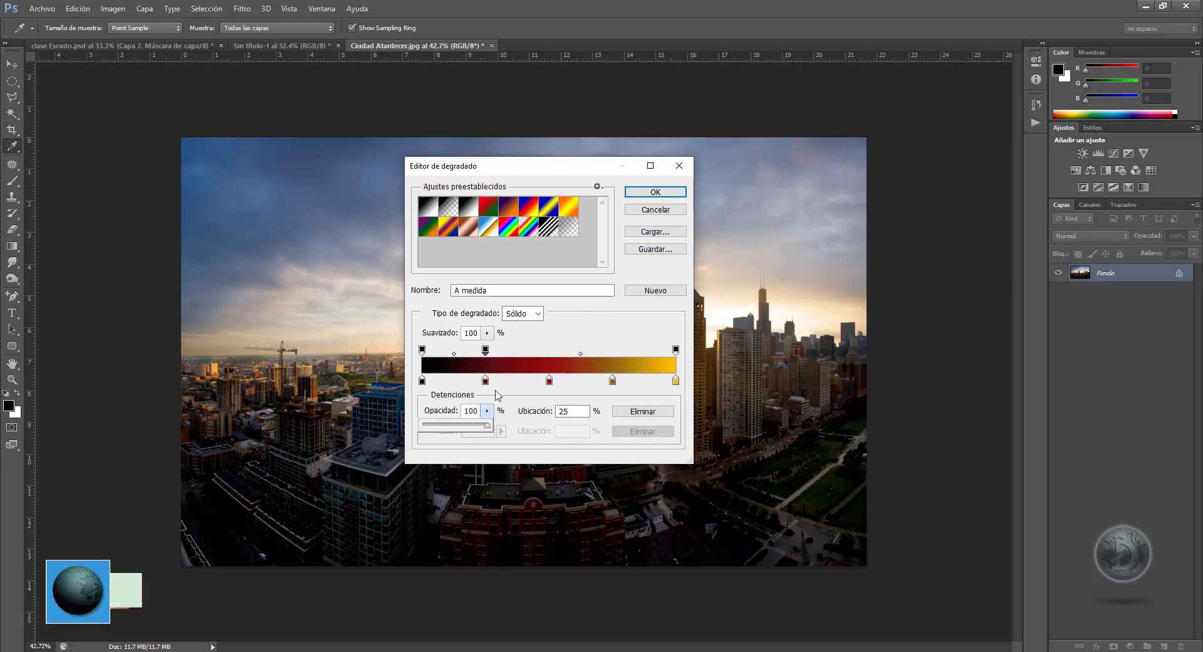
drag(485, 349, 497, 285)
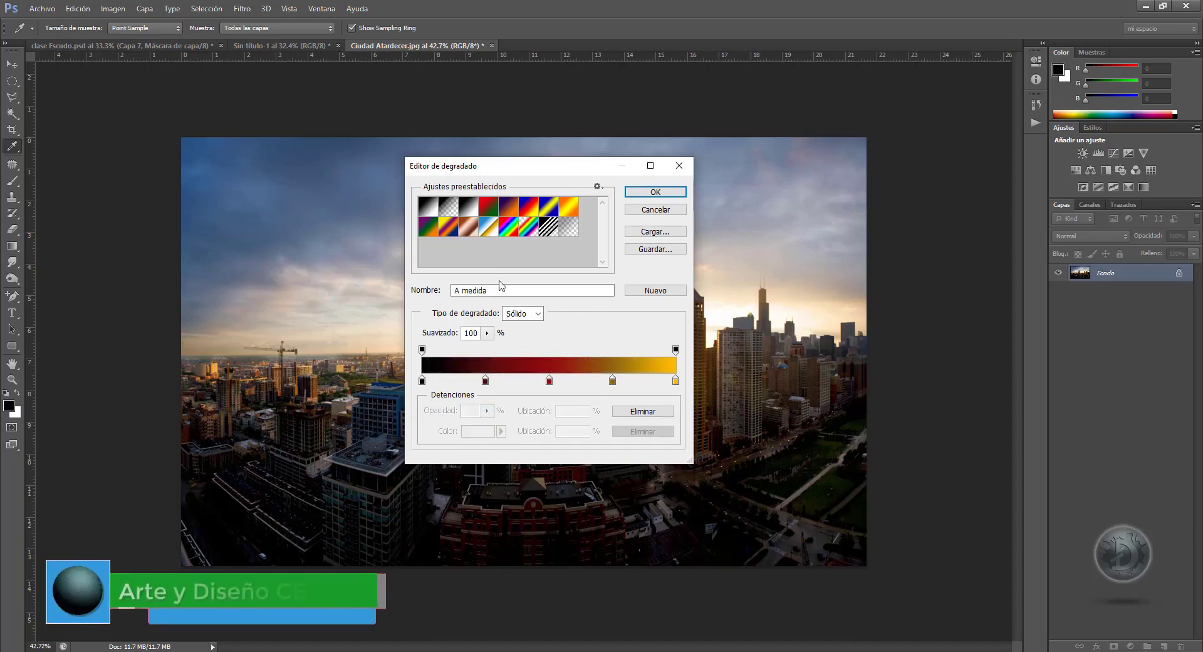
- Name the gradient Atardecer and save it as a new preset, accepting the edited gradient
click(551, 289)
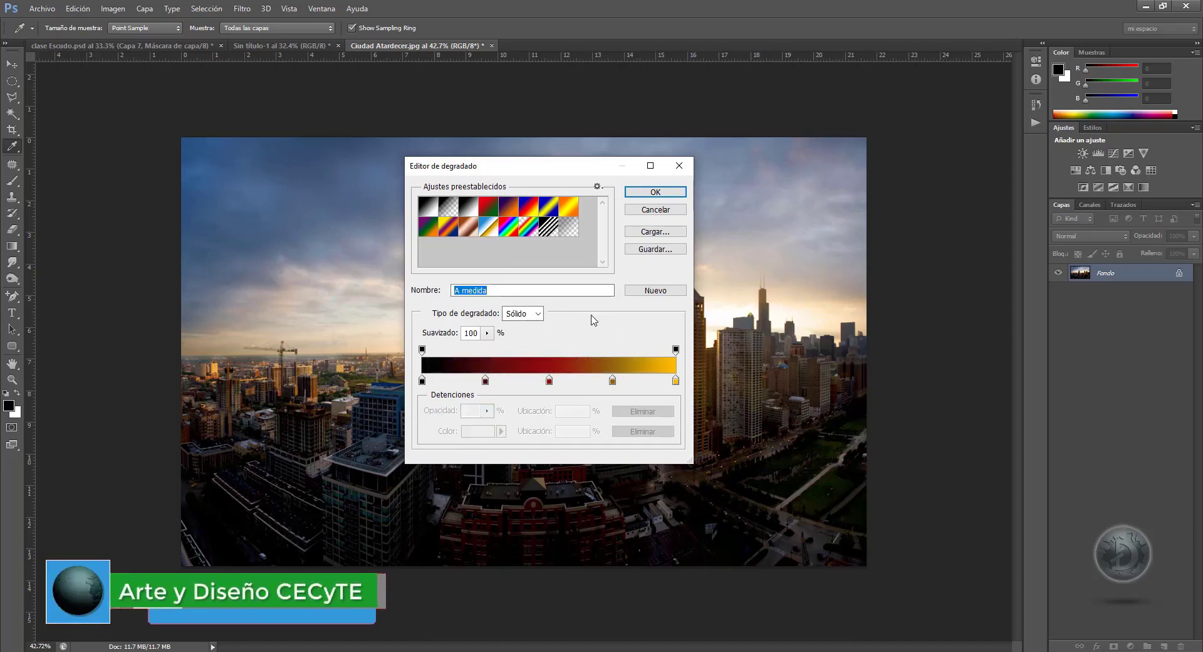
click(552, 289)
key(BackSpace)
key(BackSpace)
key(BackSpace)
key(BackSpace)
key(BackSpace)
key(BackSpace)
key(BackSpace)
key(BackSpace)
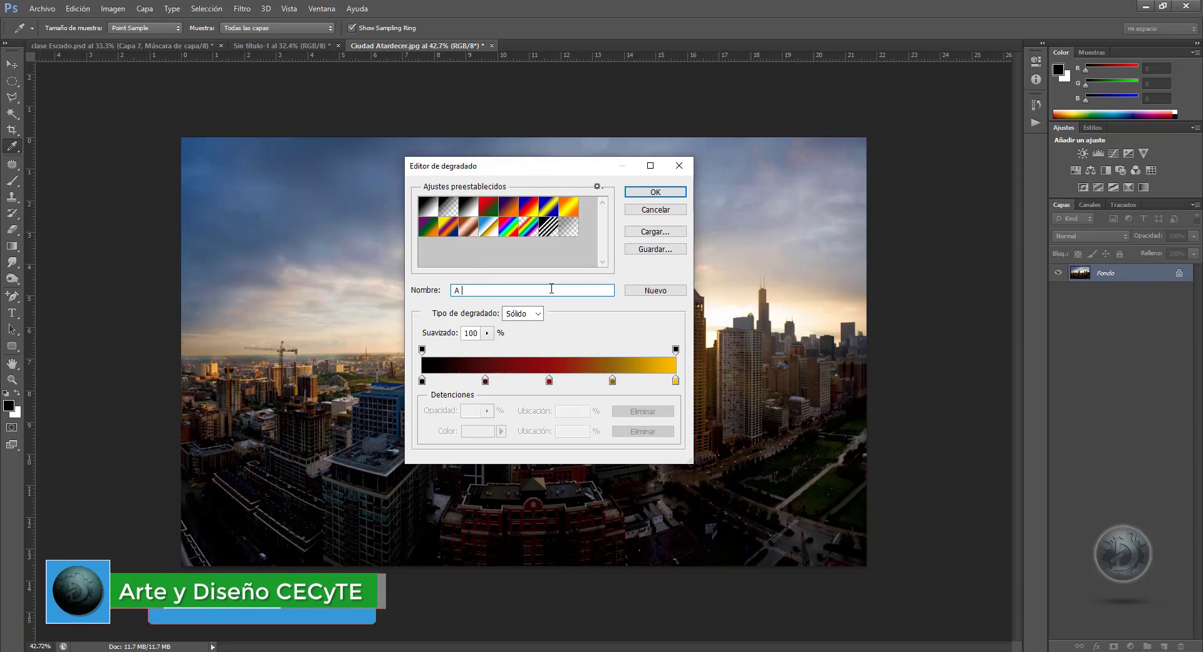
text(A)
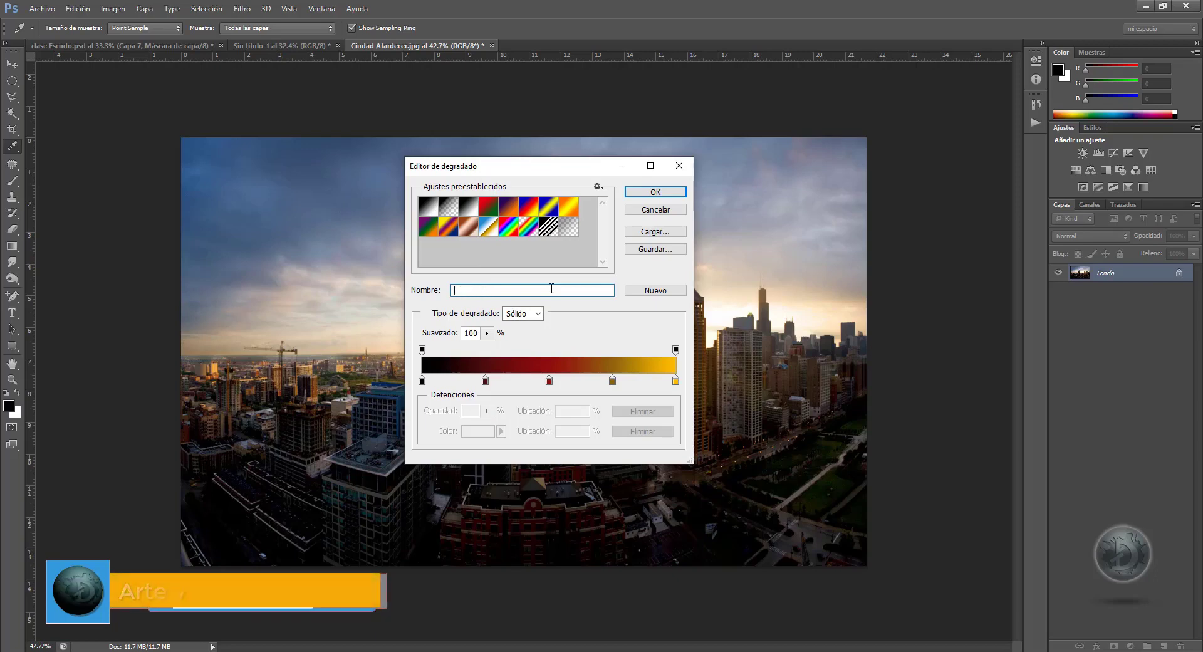
text(tardecer)
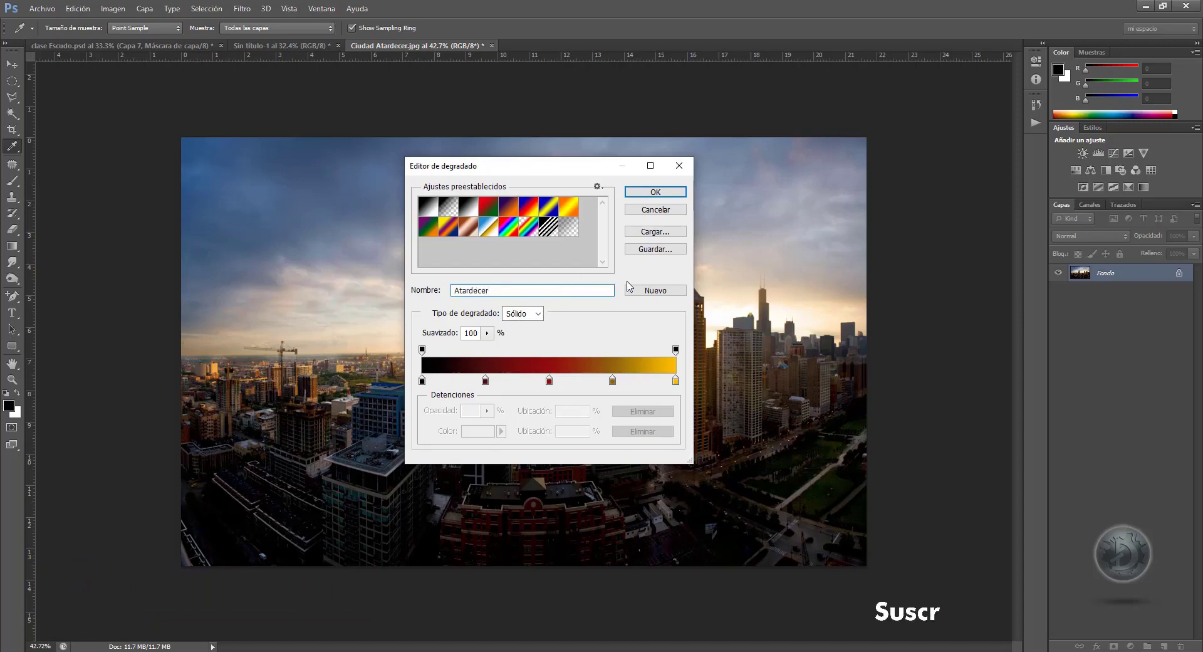
click(651, 290)
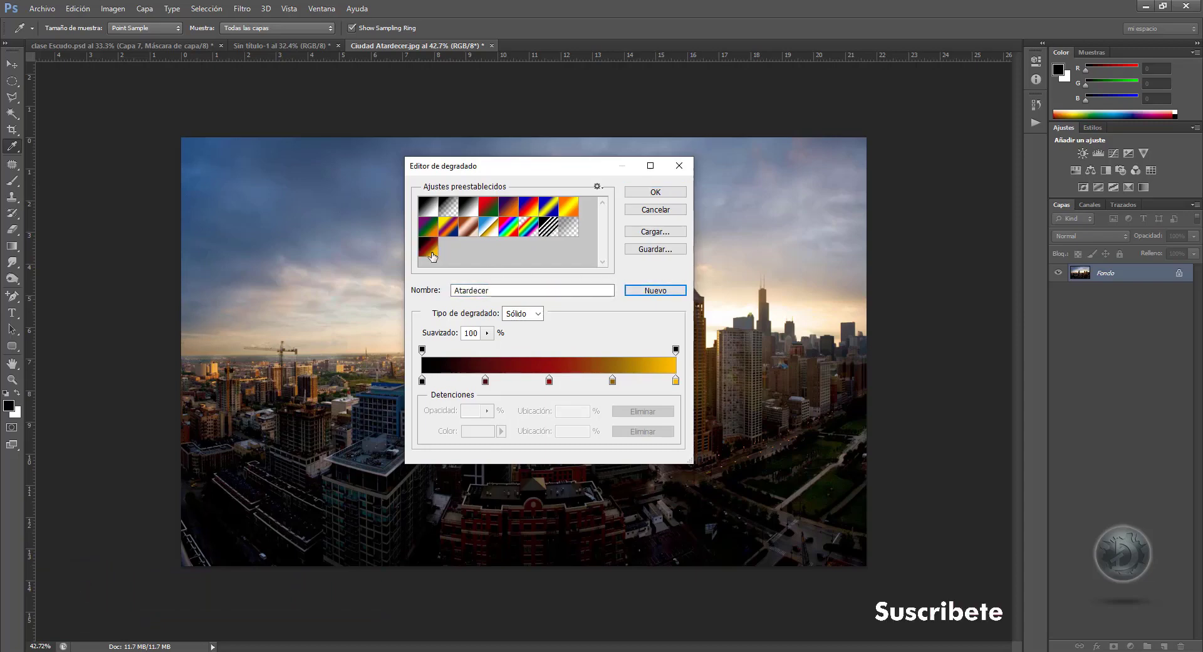
click(656, 192)
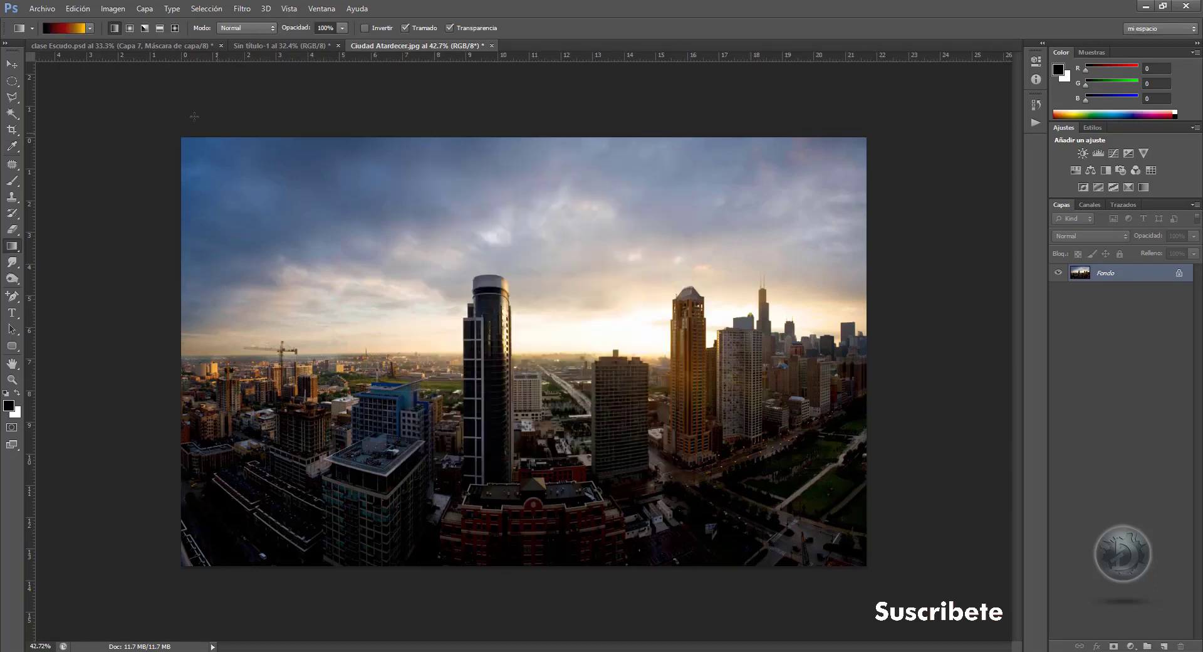
- Switch the Gradient tool to the black-to-white preset and back to the custom Atardecer preset
click(90, 29)
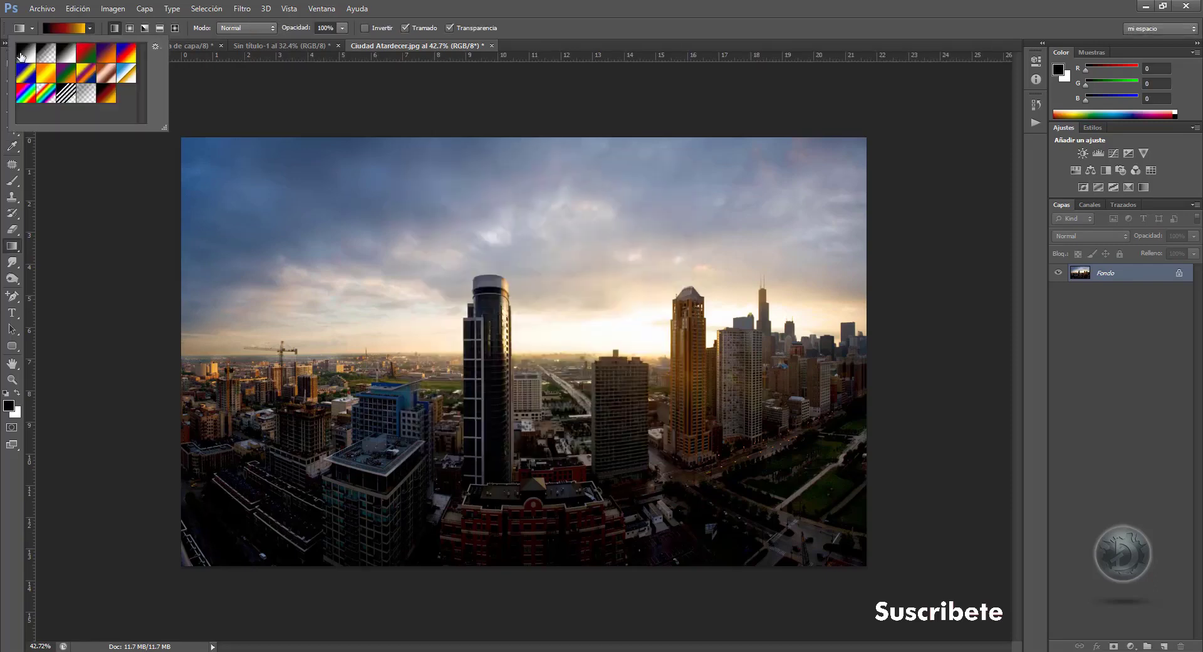
click(22, 56)
double_click(26, 56)
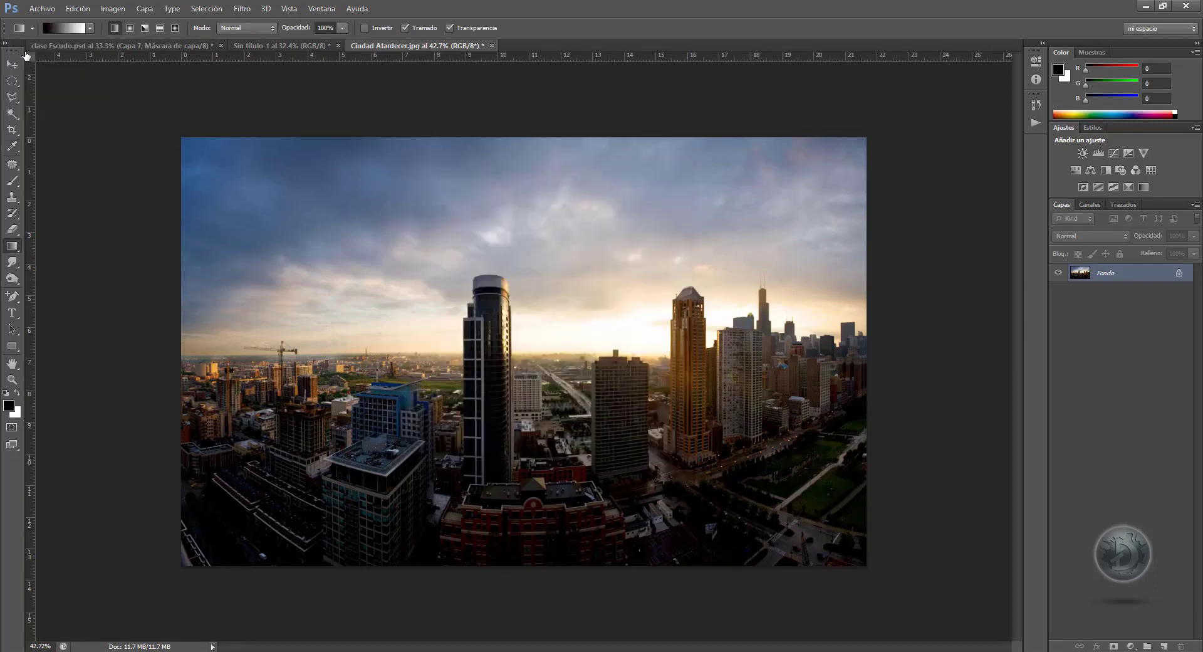
click(90, 29)
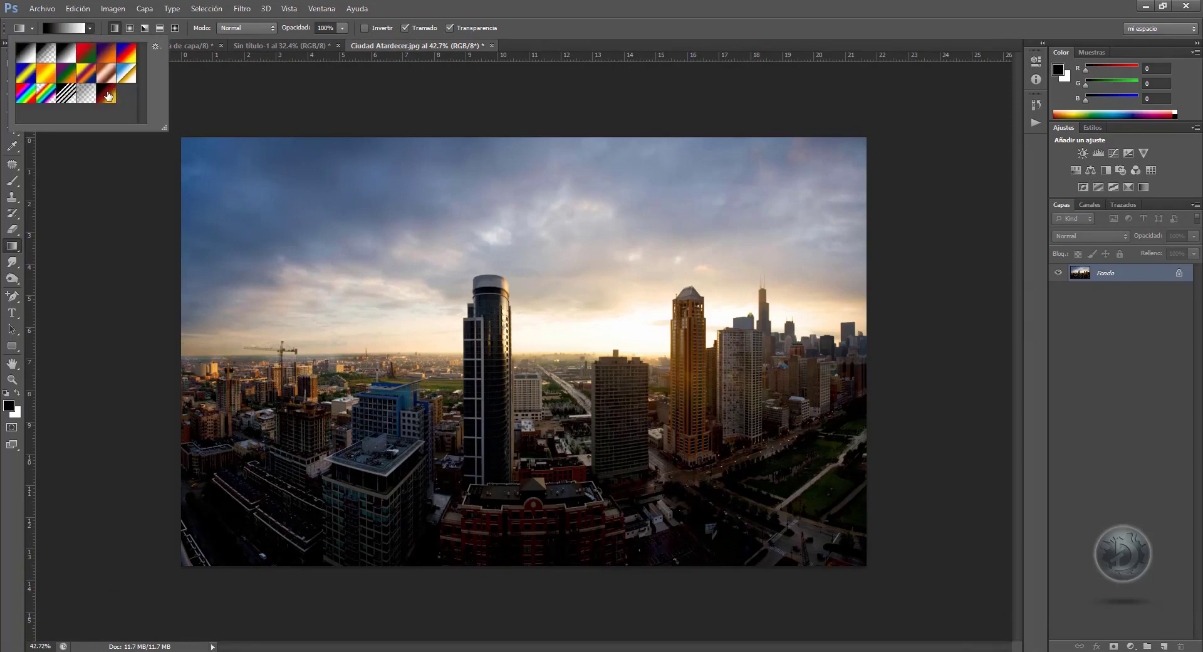
click(107, 95)
click(98, 24)
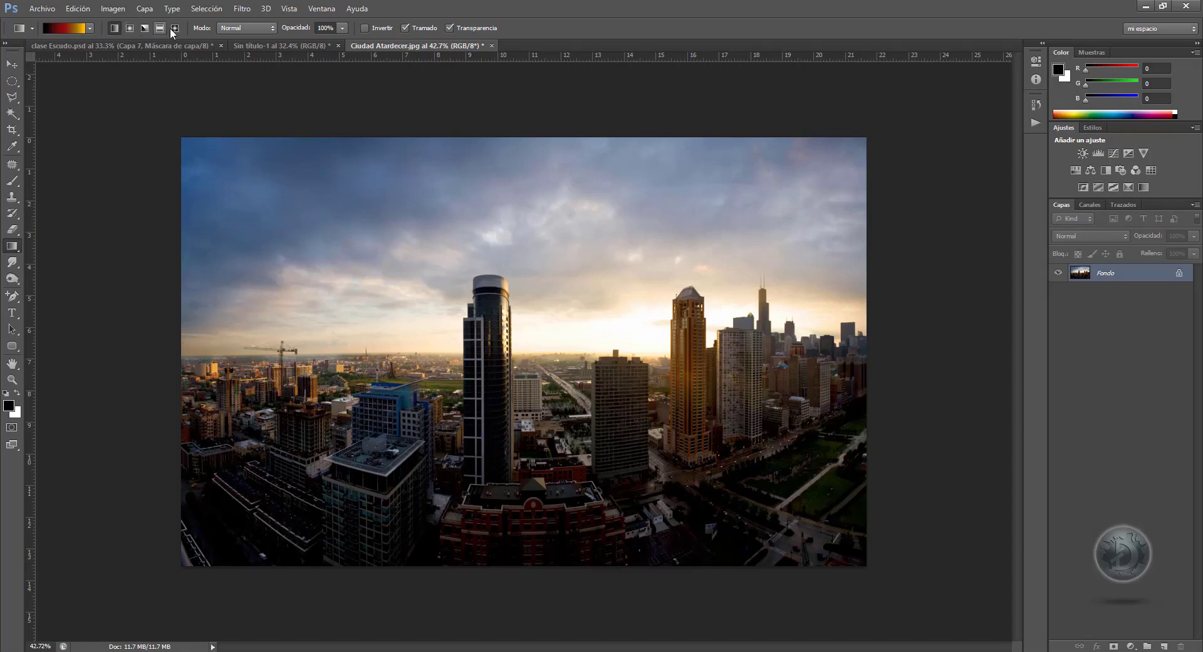
- Try a top-to-bottom gradient in Multiplicar mode directly on the Fondo layer, and undo it
click(270, 28)
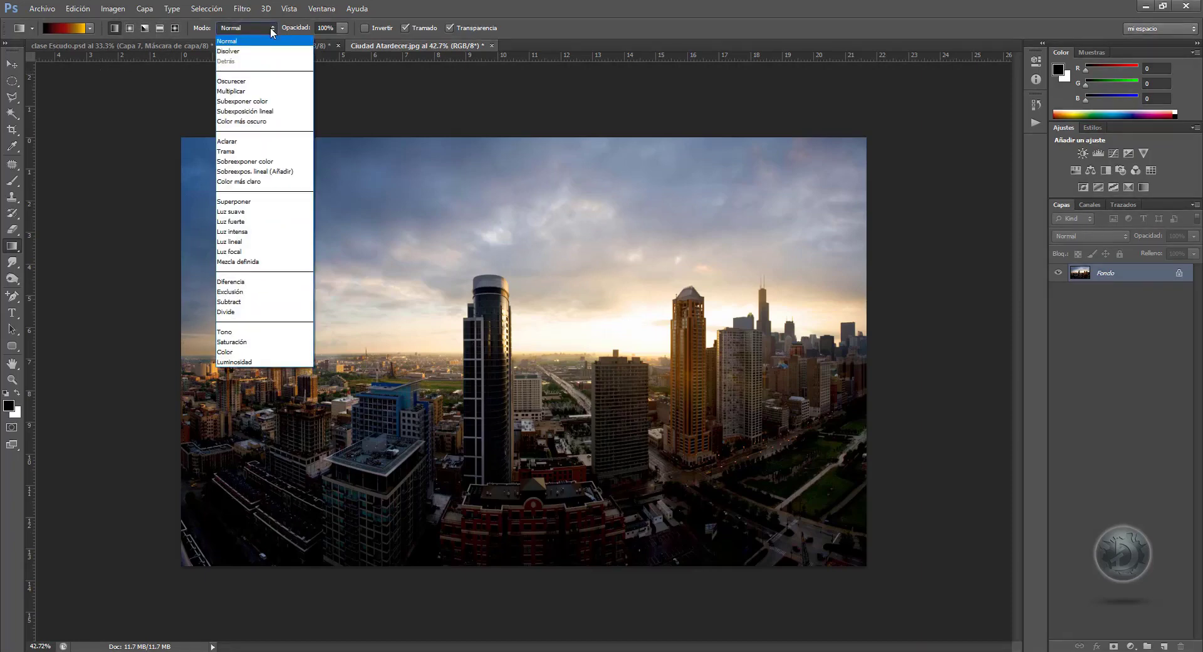
click(271, 92)
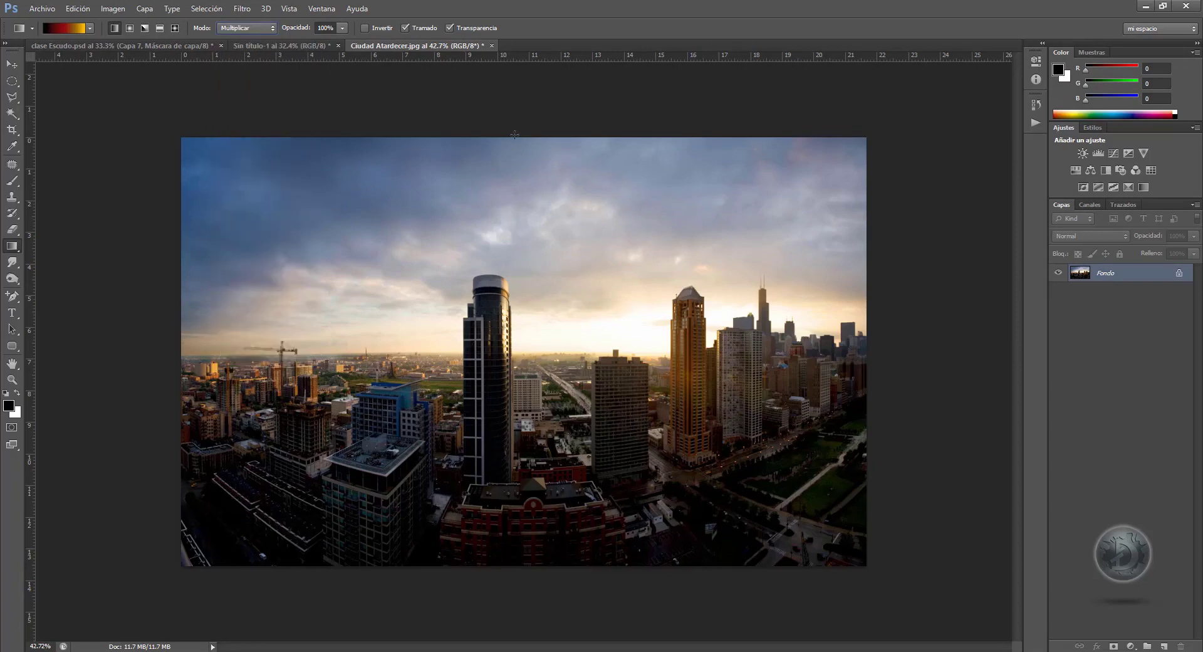
drag(521, 289, 544, 556)
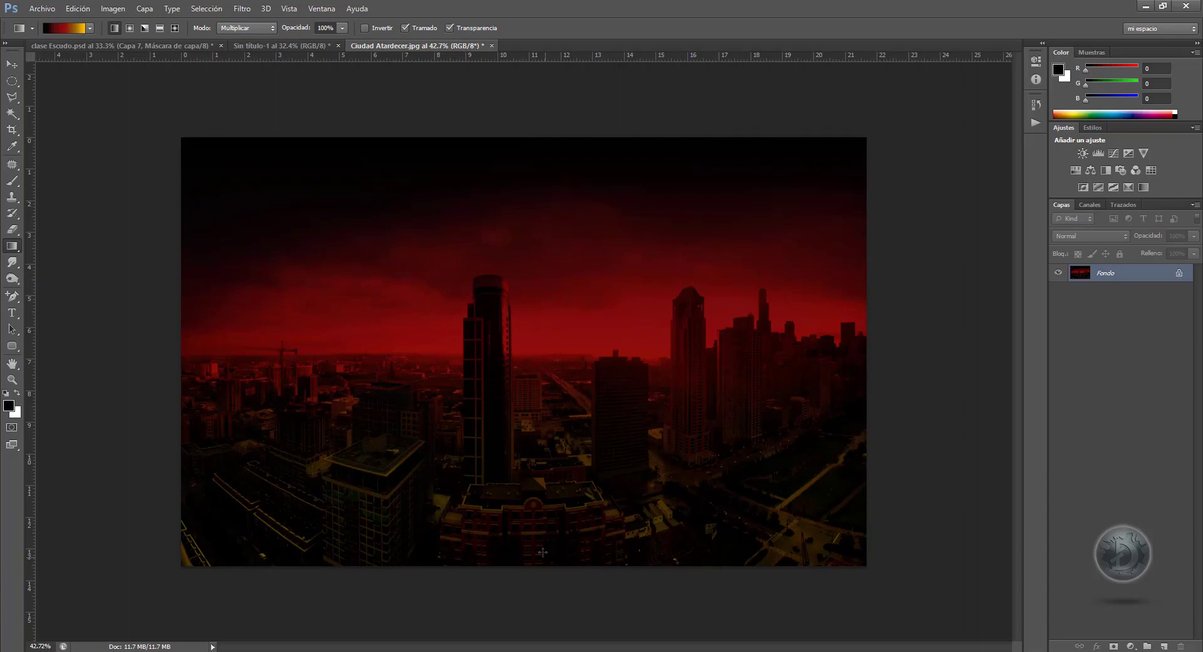
key(ctrl+z)
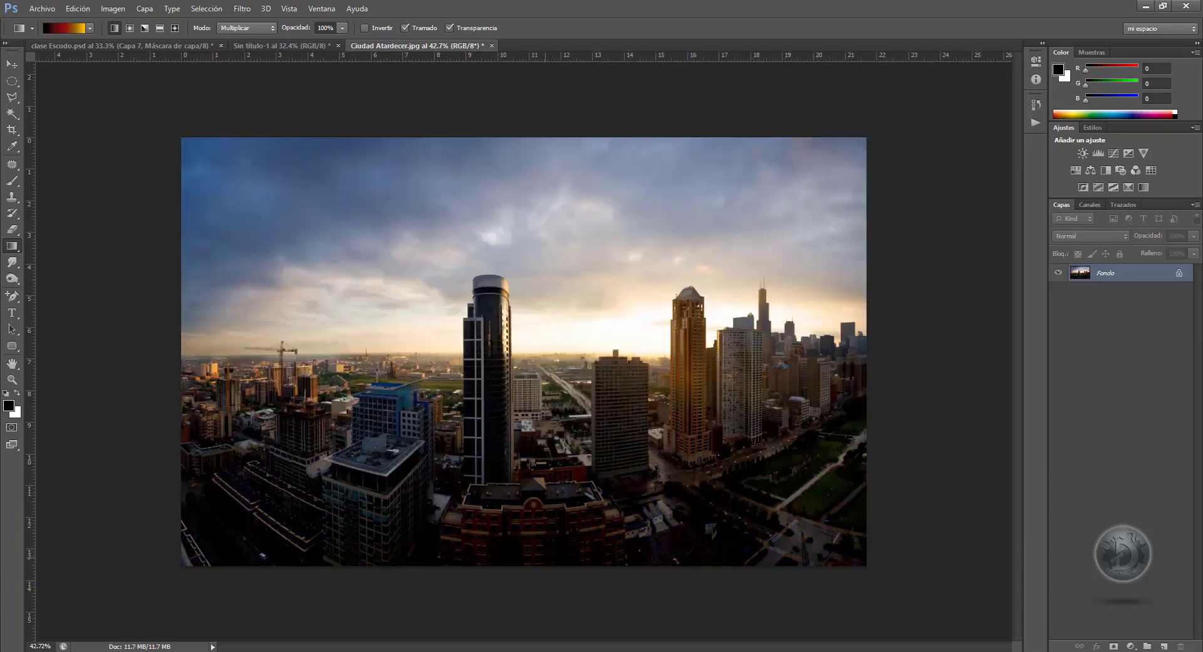
- Draw the Atardecer gradient from top to bottom on a new layer blended with Multiplicar
click(1164, 646)
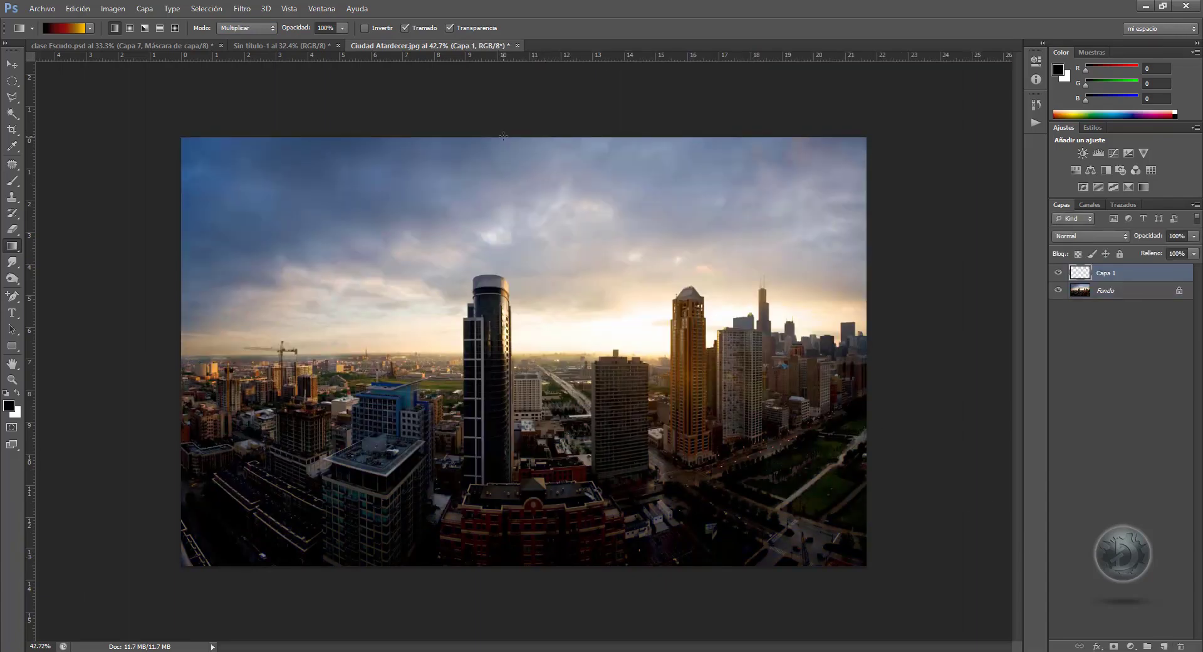
drag(507, 267, 550, 561)
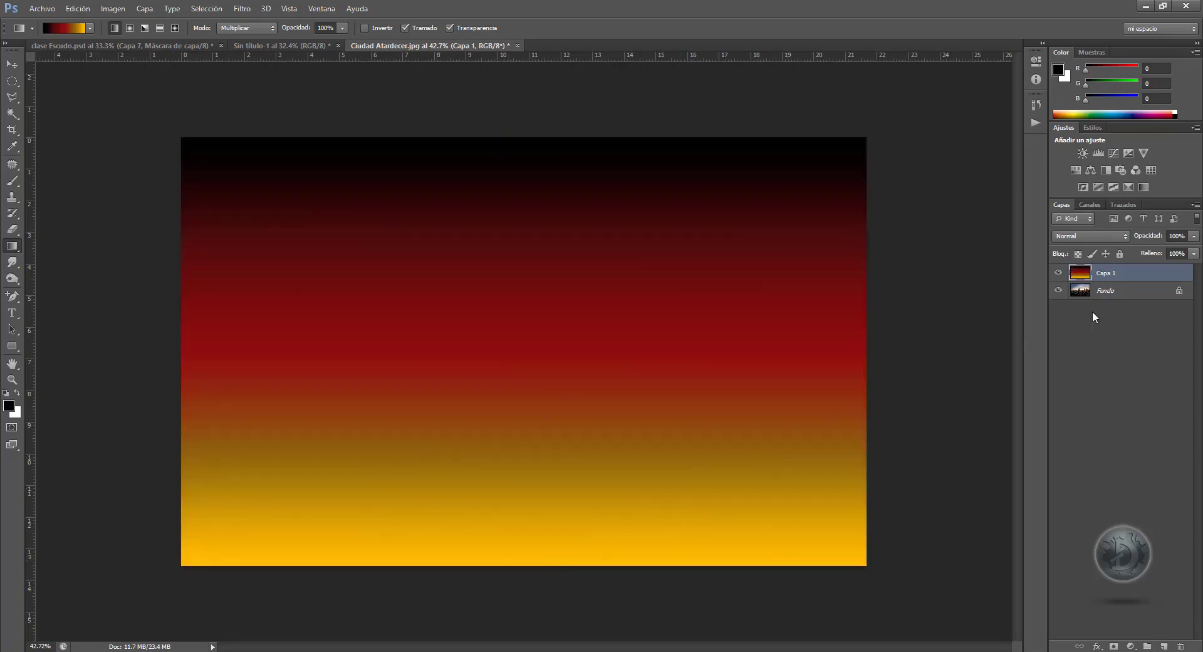
click(1112, 238)
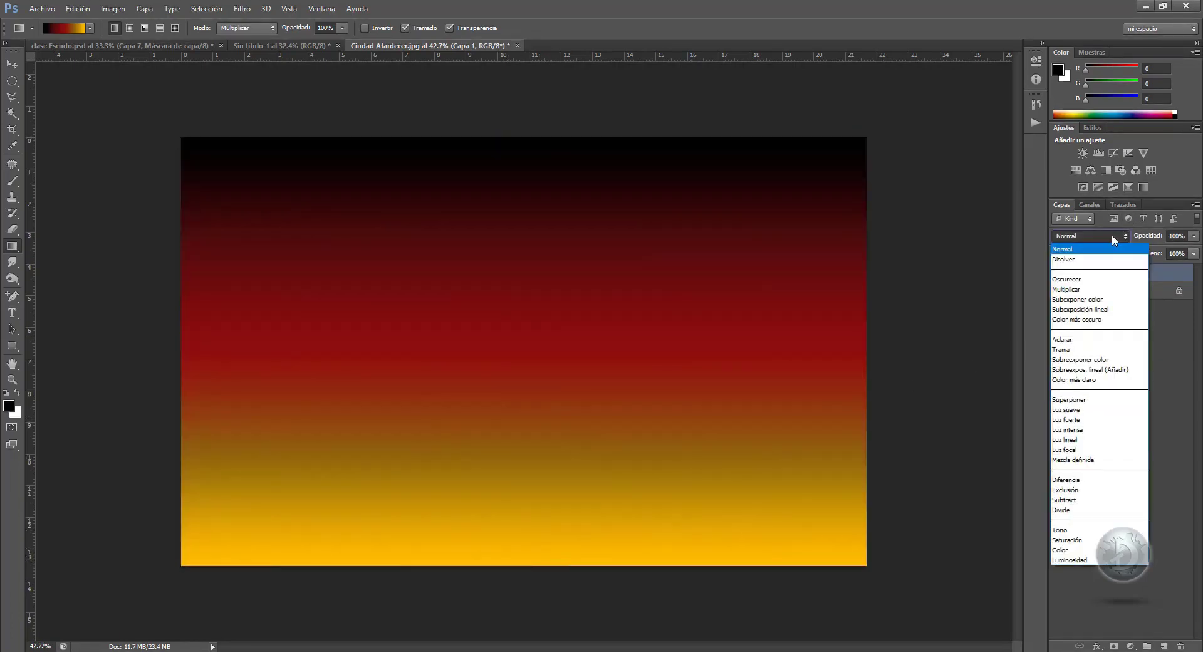
click(1100, 290)
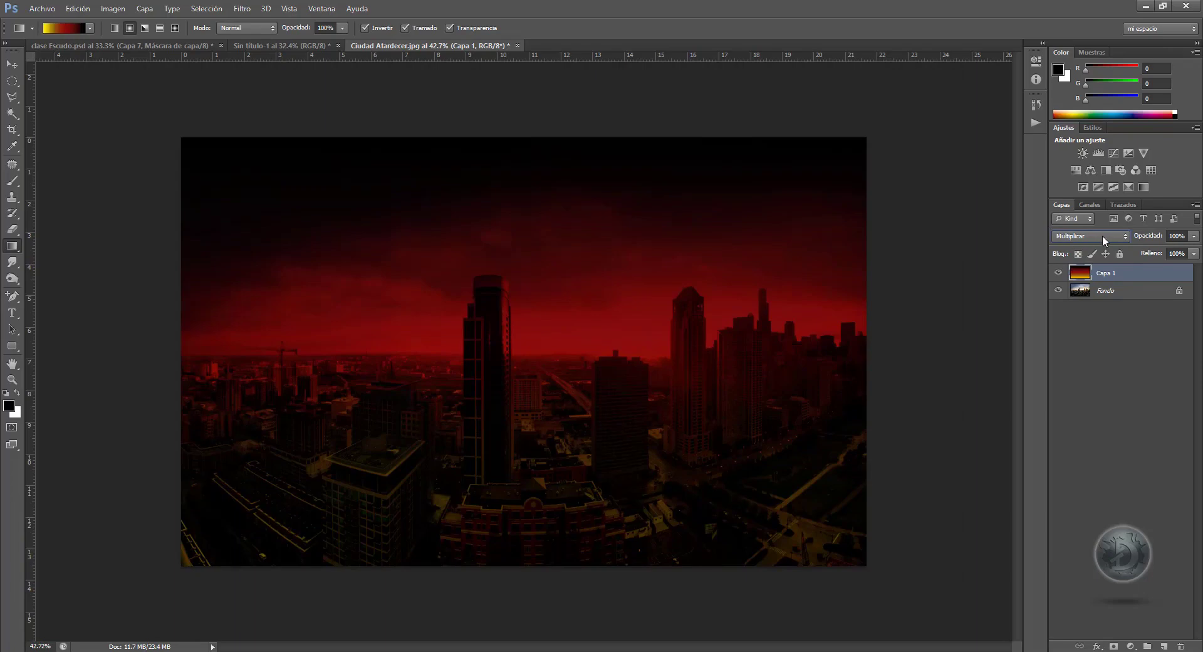
- Try other blend modes on the gradient layer, including Subexposición lineal, Aclarar and Sobreexponer color, and return to Multiplicar
scroll(1103, 235, down, 1)
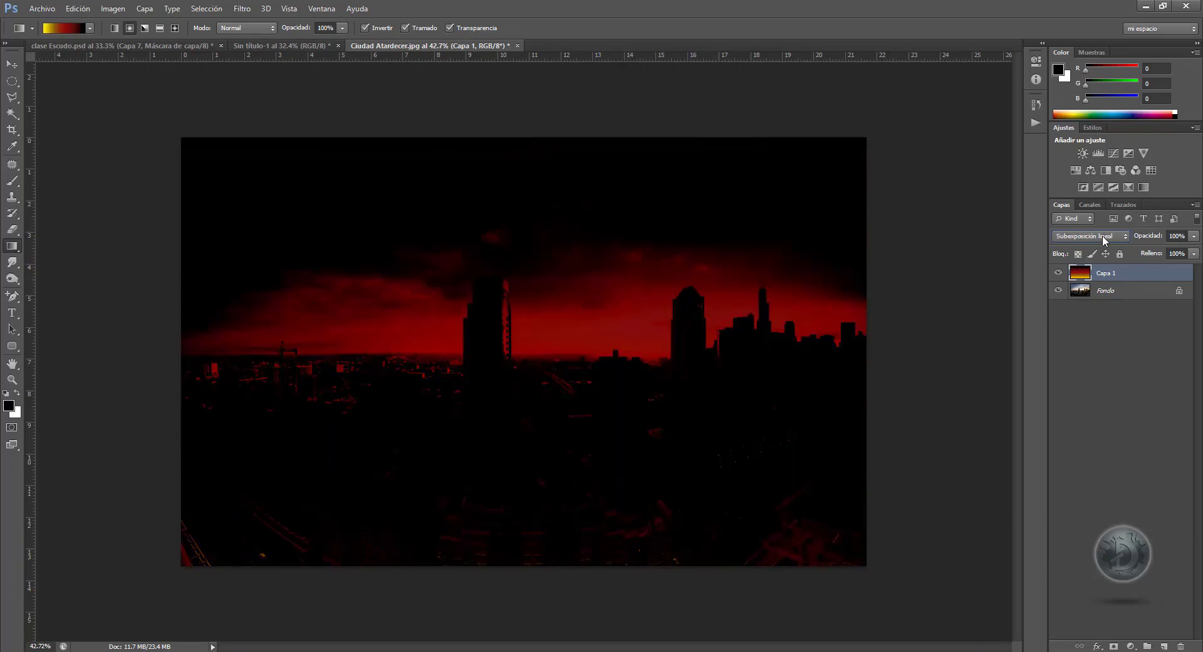
scroll(1103, 235, down, 1)
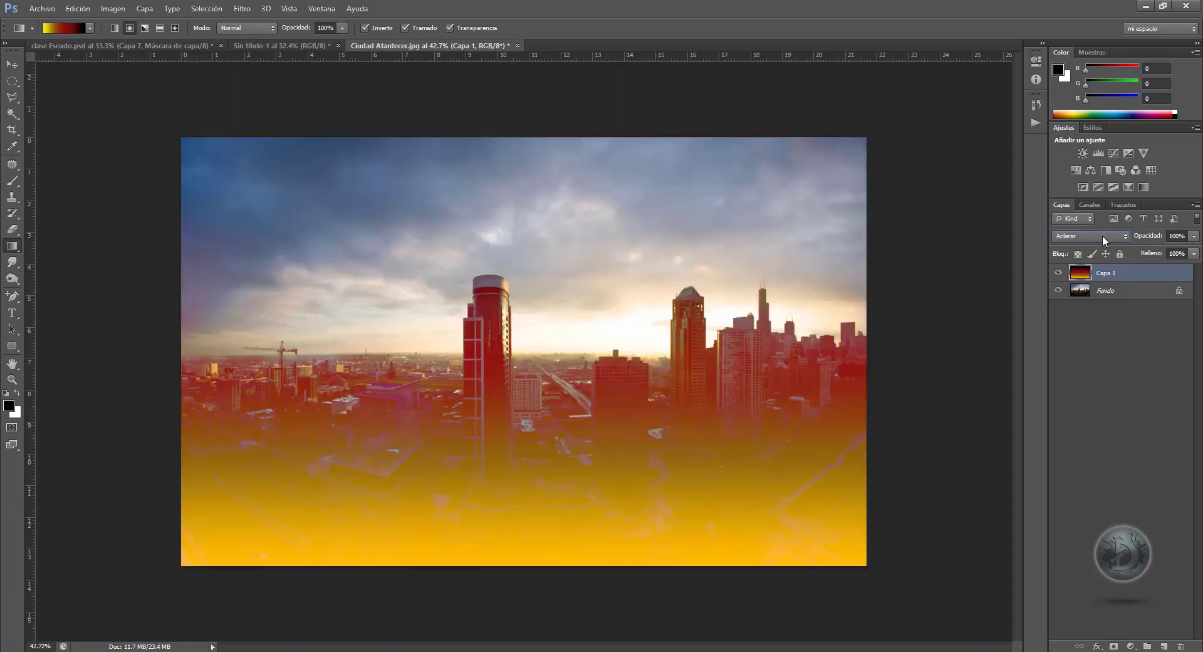
scroll(1103, 235, down, 1)
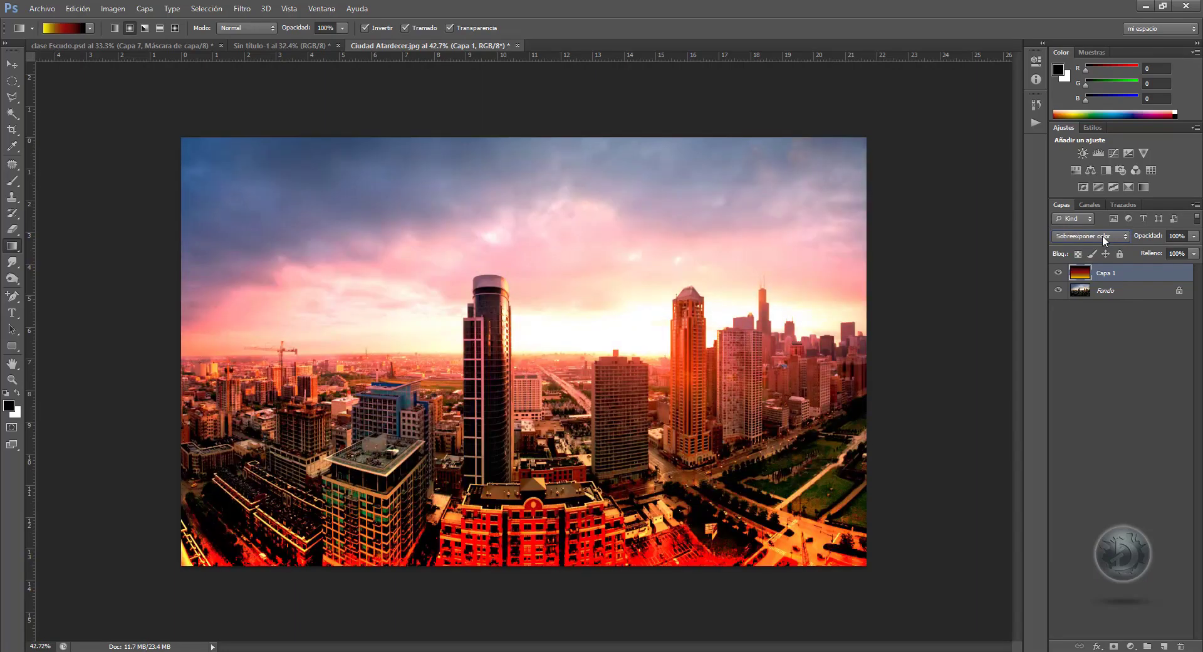
scroll(1102, 235, up, 1)
scroll(1103, 235, down, 1)
scroll(1103, 235, up, 4)
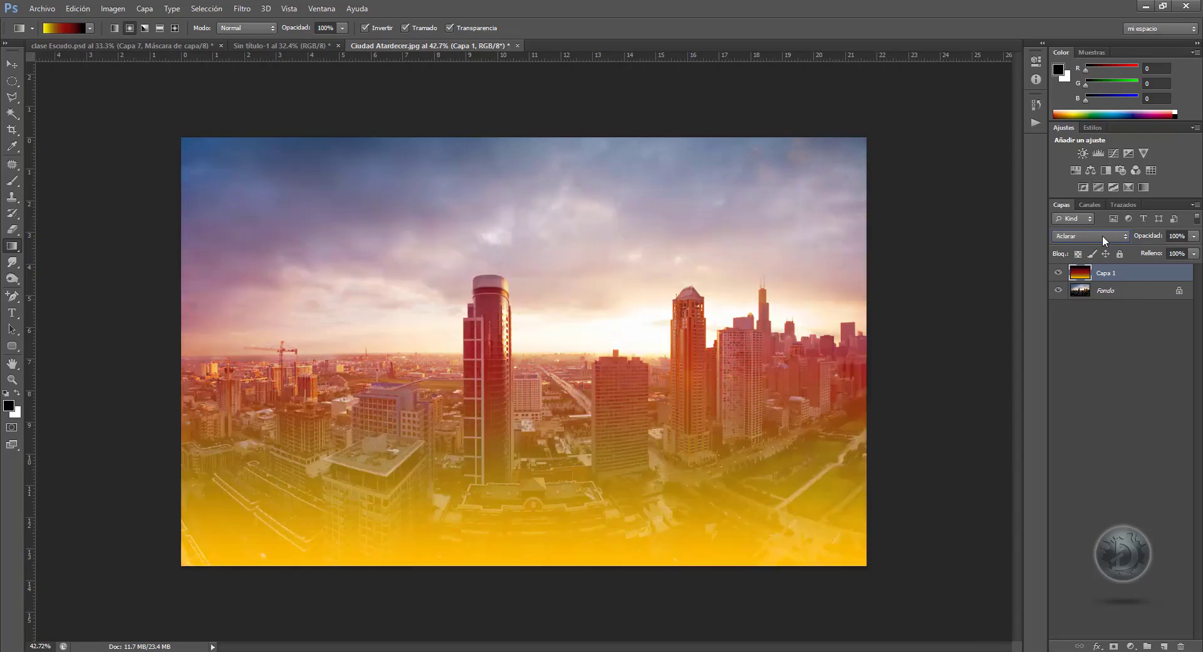
scroll(1103, 238, up, 1)
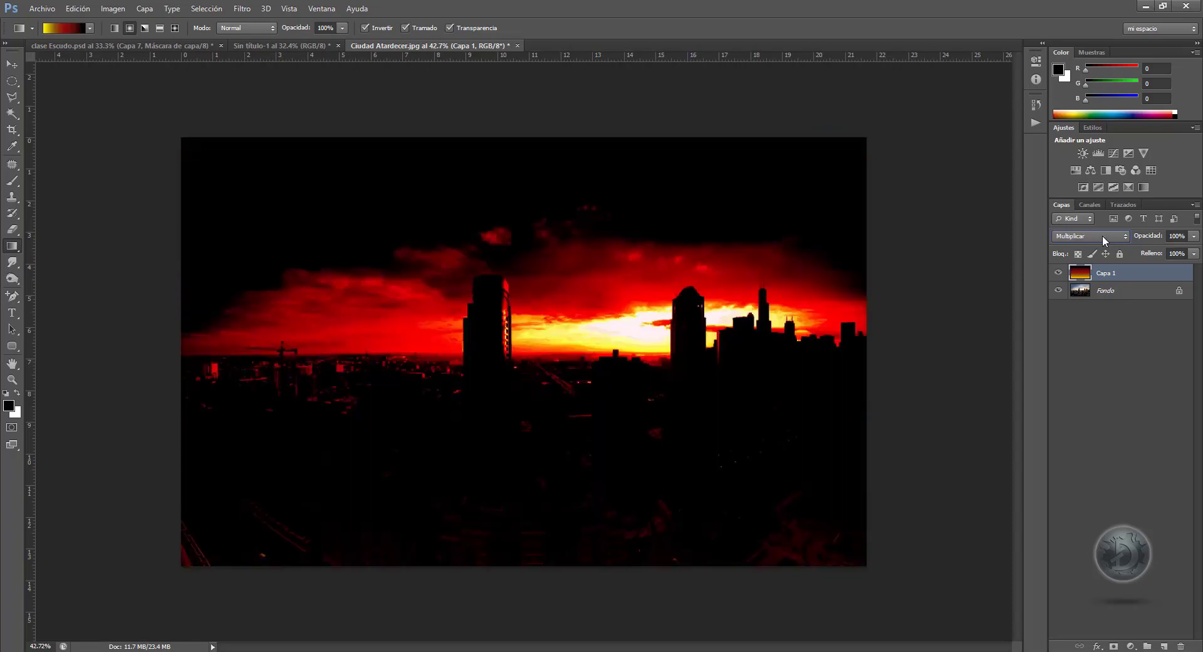